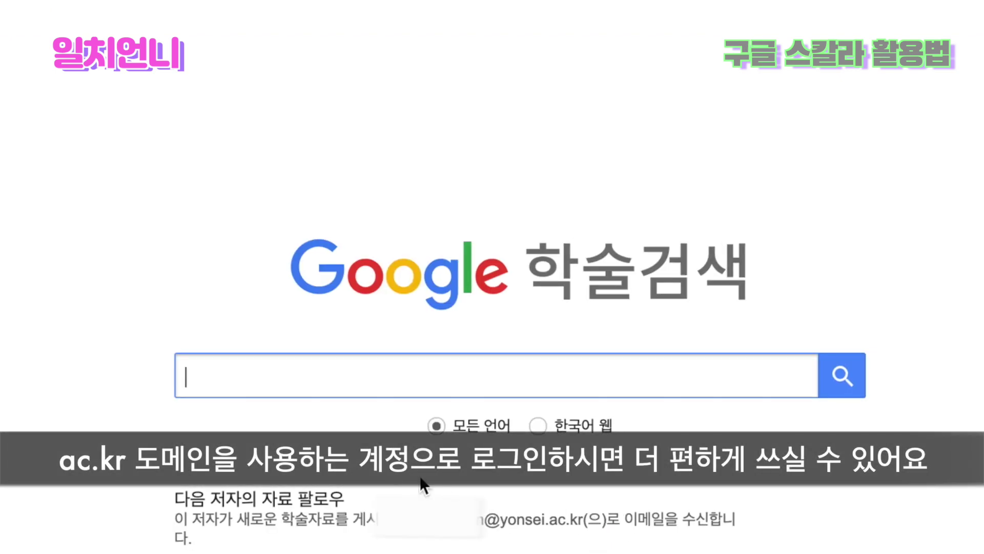
left_click_drag(590, 520, 550, 524)
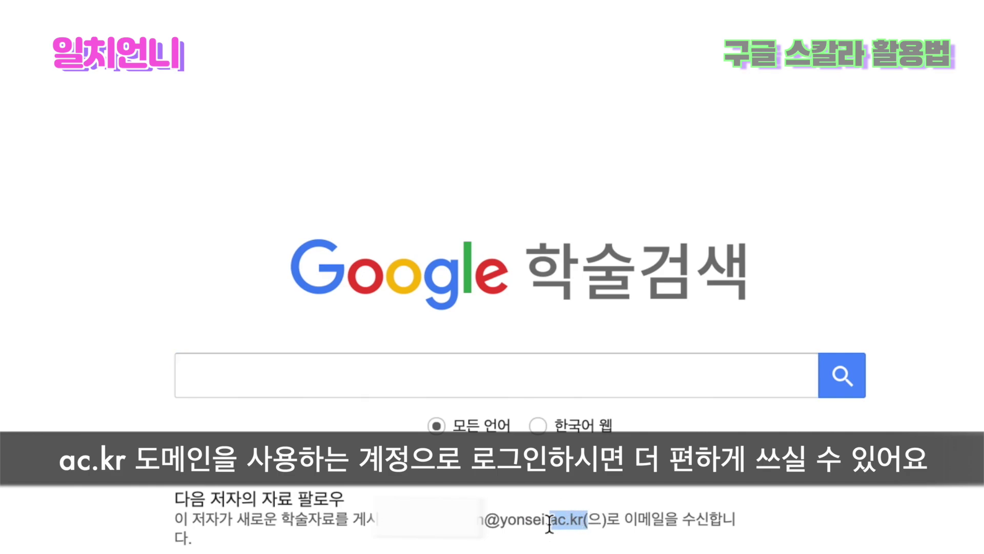
left_click(567, 527)
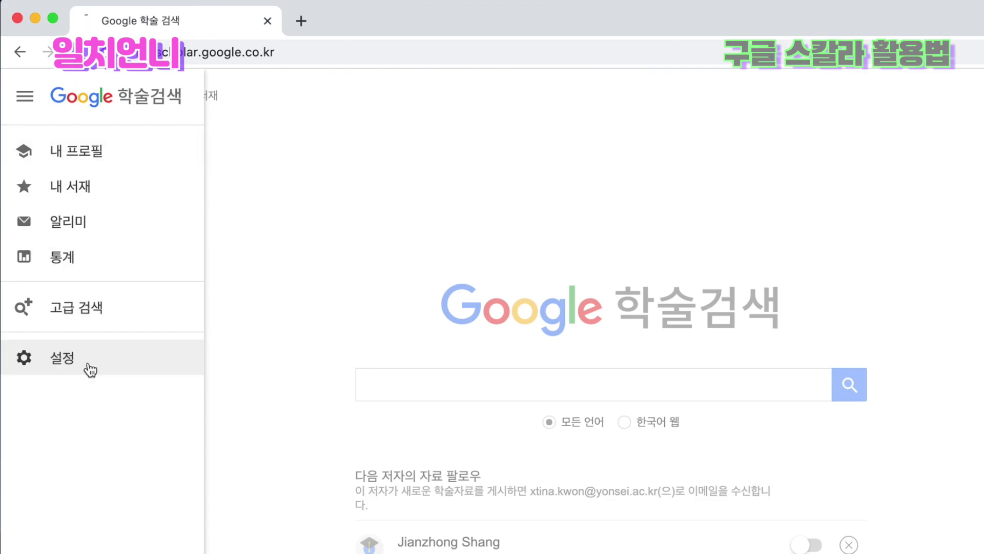
Search the library link settings for 연세대학교, enable the "Yonsei University Library - Find it @ Yonsei Library" link and save the settings
left_click(85, 362)
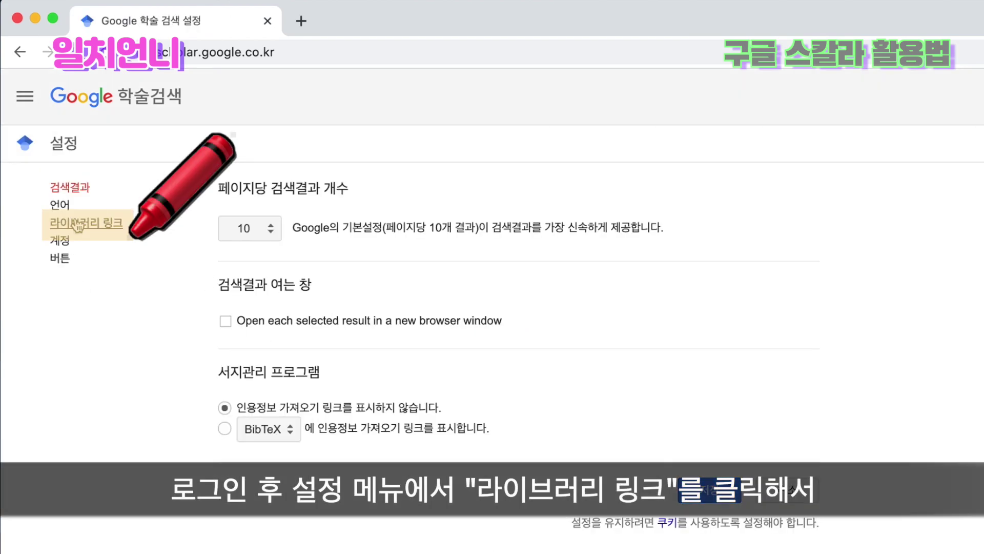
left_click(88, 223)
type("연")
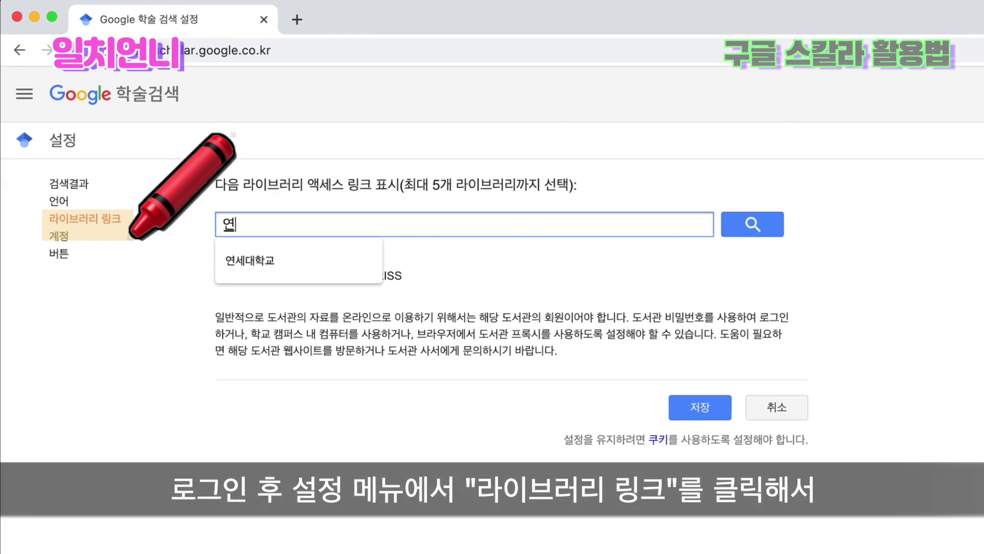
type("셀대학교")
key("Return")
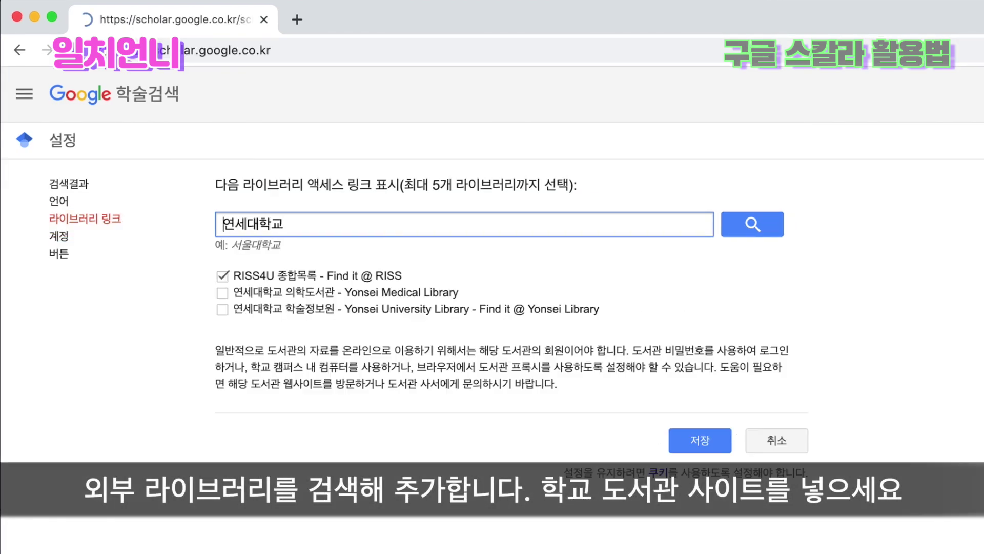
left_click(224, 311)
left_click(717, 439)
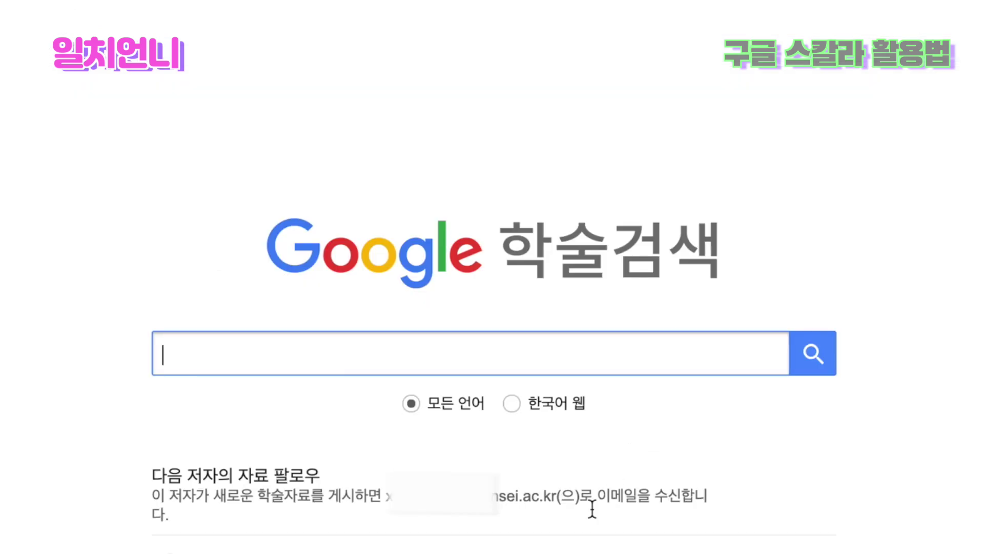
left_click_drag(555, 502, 522, 502)
left_click(567, 479)
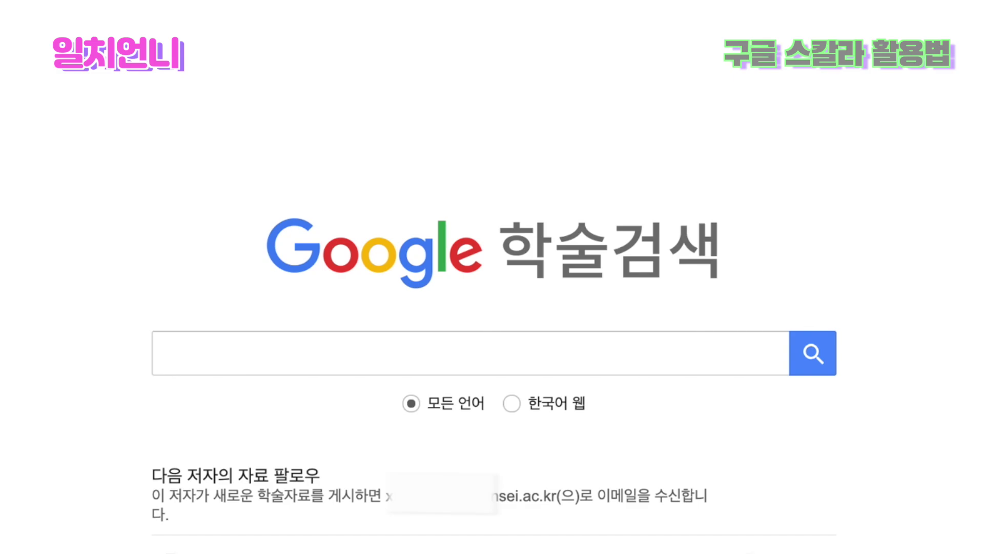
left_click(23, 80)
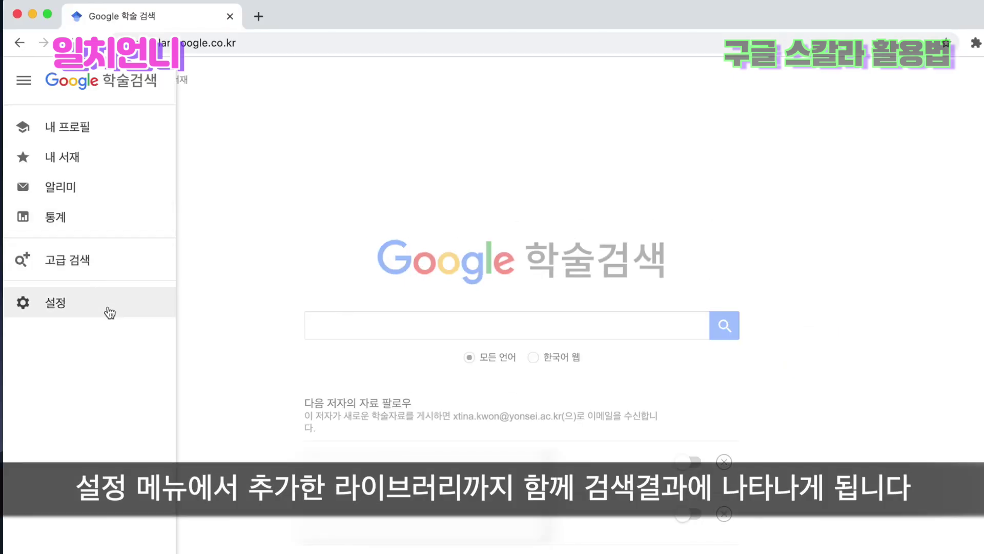
Search for "사회적 전염 효과" and limit the results to publications from 2016 onward
left_click(344, 321)
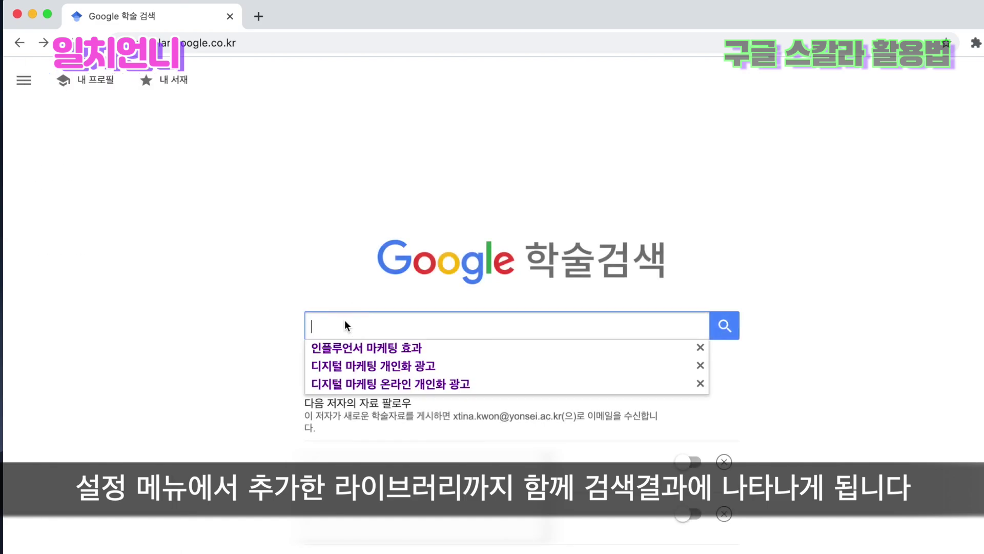
type("사회적 전염 효과")
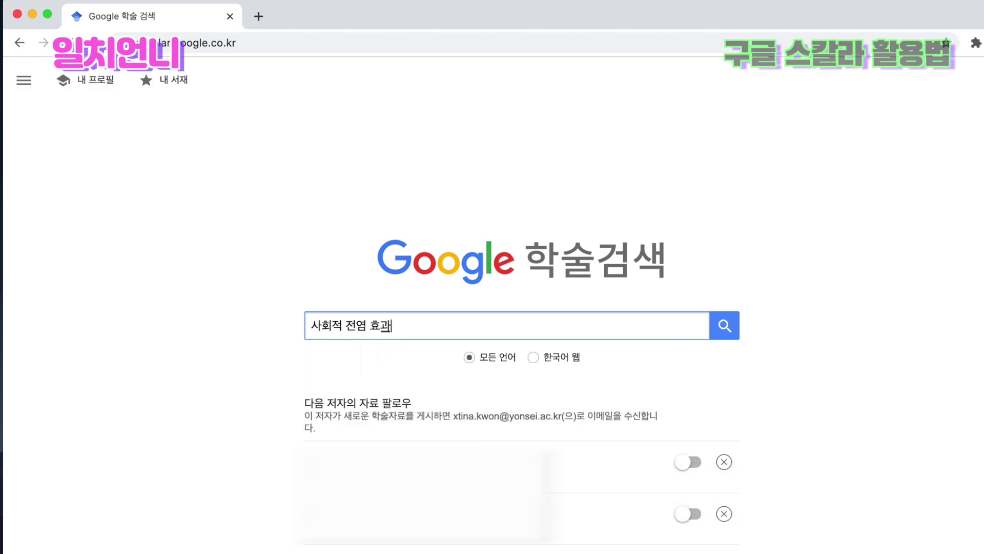
key("Return")
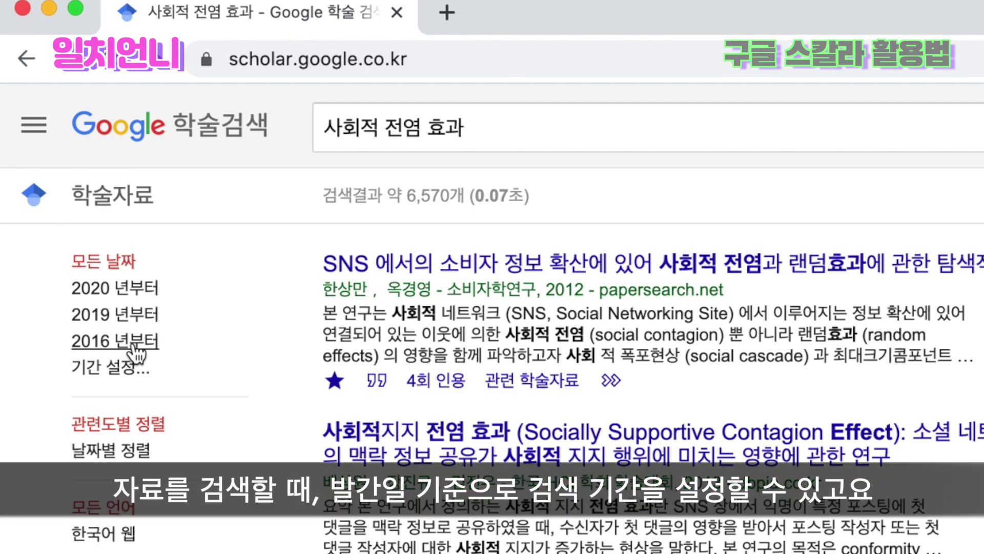
left_click(135, 352)
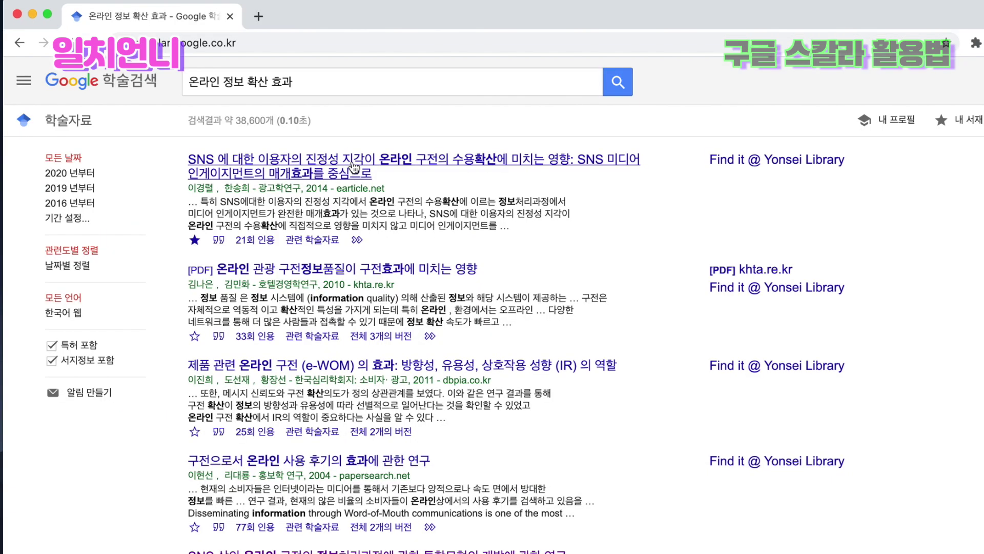
Open the first result's full text on earticle through Find it @ Yonsei Library and download the paper
left_click(353, 168)
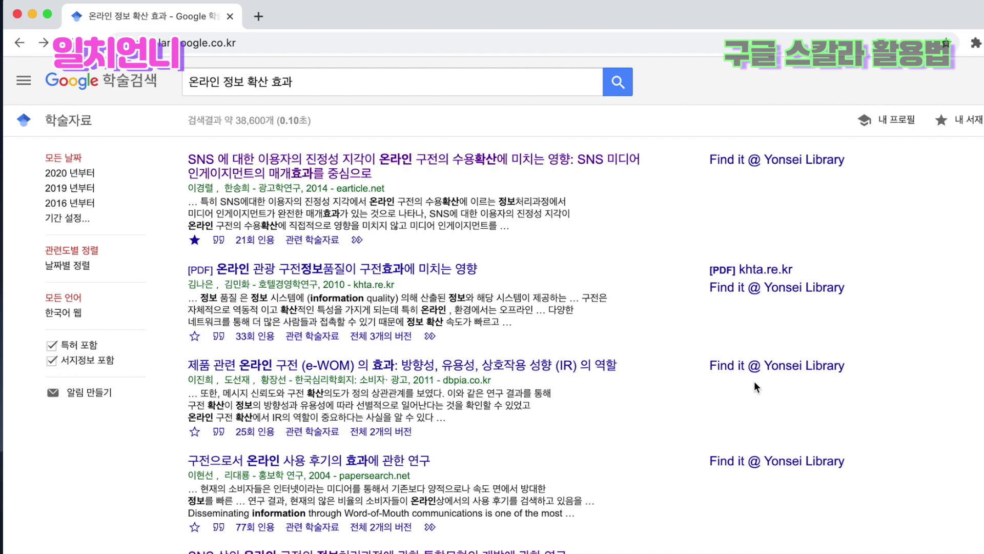
left_click(794, 167)
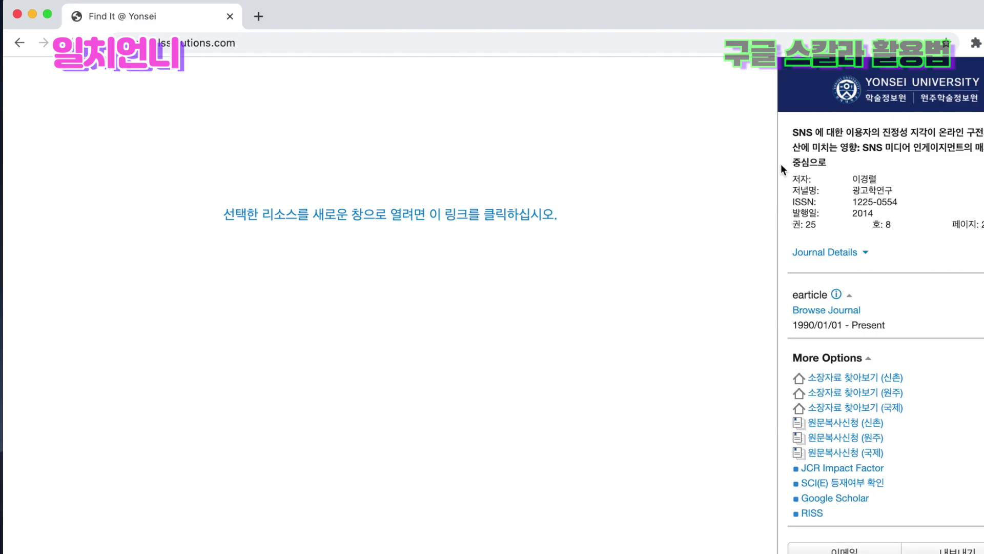
left_click(506, 219)
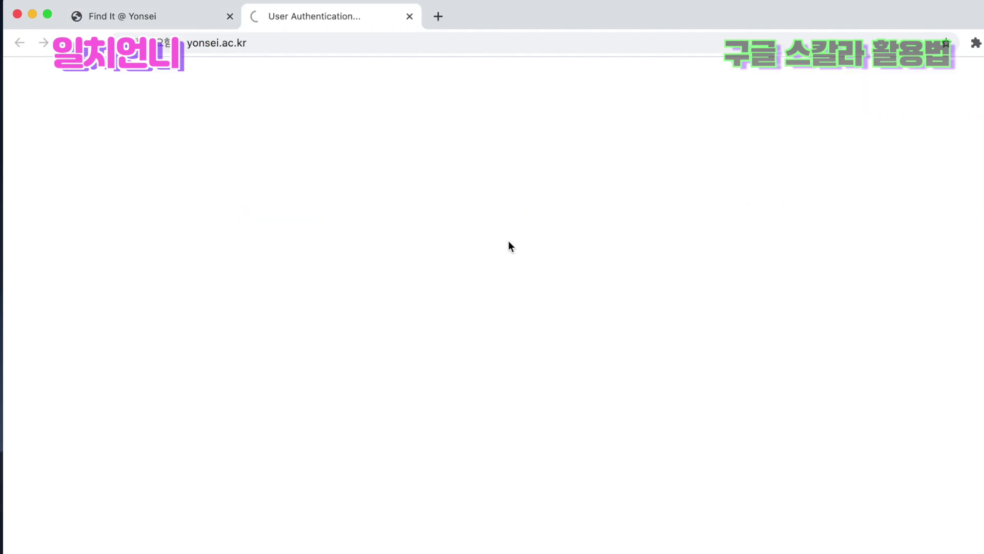
left_click(674, 450)
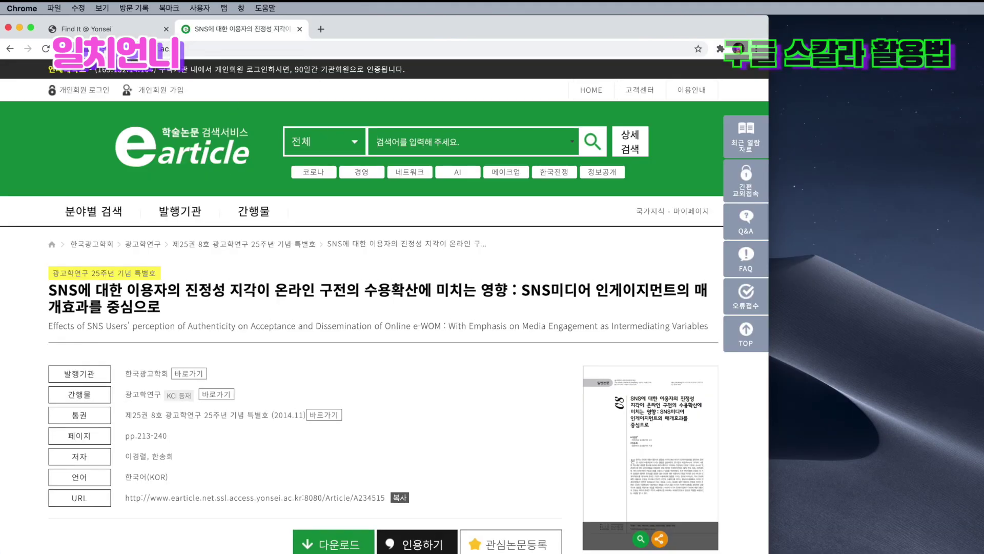
left_click(316, 548)
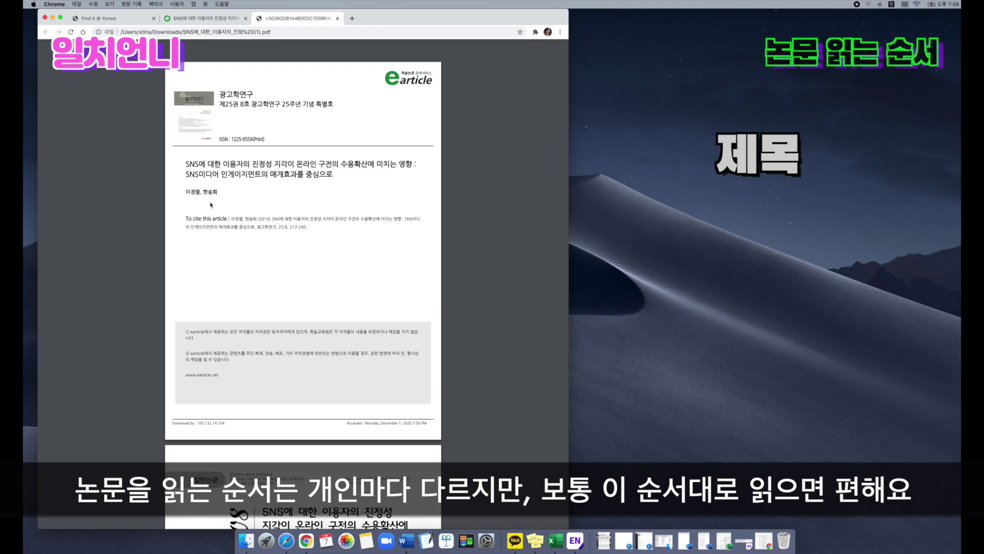
Skim the paper's title page, abstract and tables, and read the "결론 및 논의" section
scroll(210, 205, "down", 5)
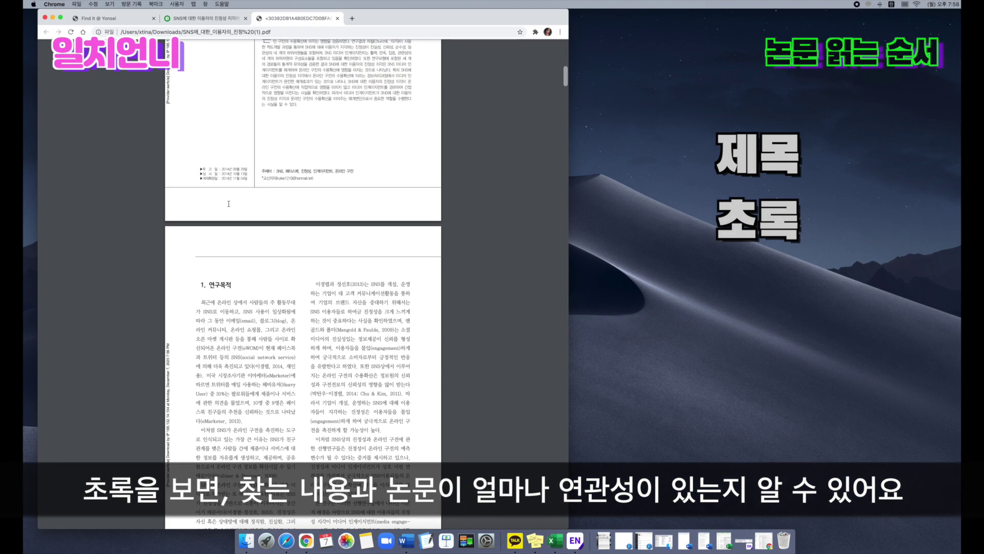
scroll(228, 203, "up", 2)
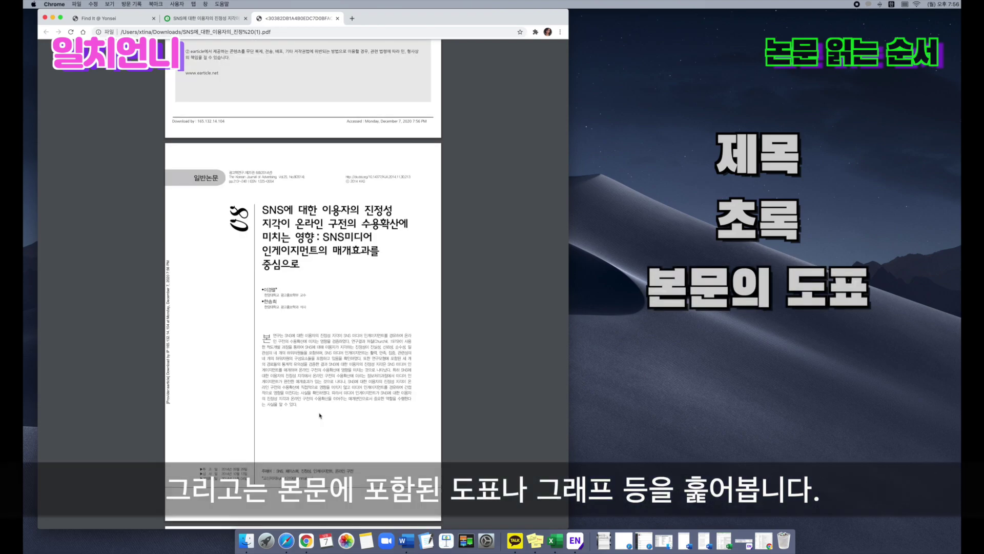
scroll(323, 333, "down", 3)
scroll(323, 334, "down", 8)
left_click_drag(566, 91, 574, 334)
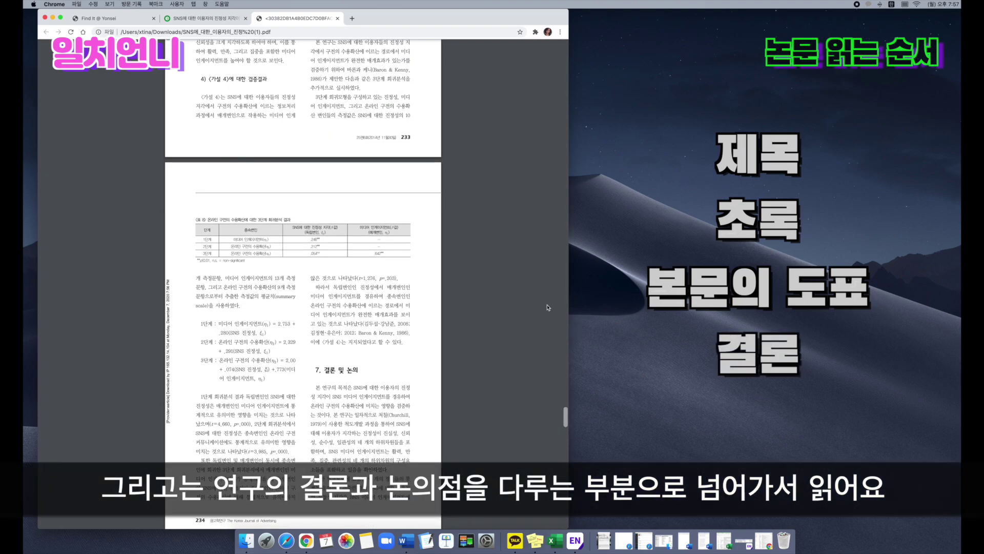
scroll(548, 307, "down", 1)
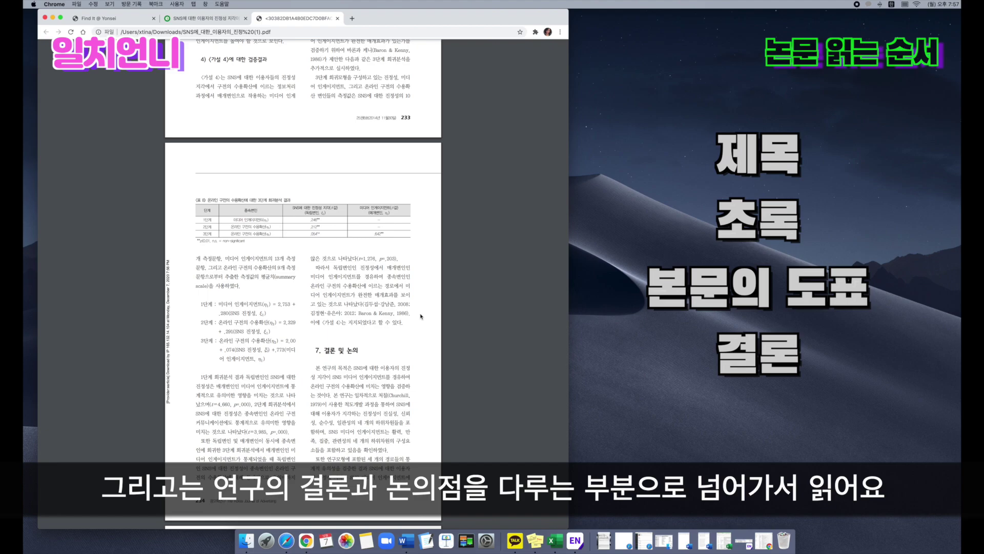
scroll(420, 316, "down", 5)
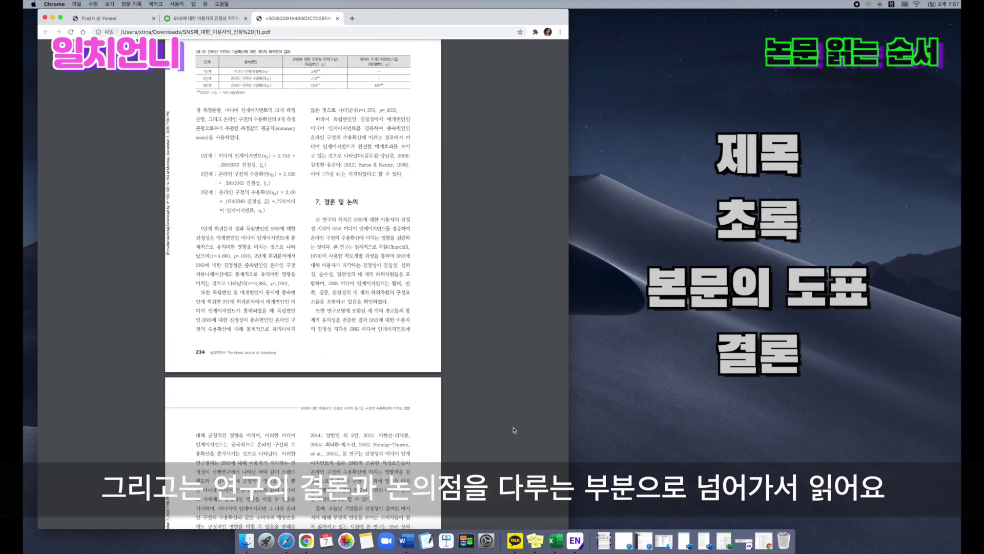
Return to the paper's beginning and read the "연구목적" and "문헌연구 및 이론적 배경" sections
scroll(514, 430, "up", 20)
scroll(425, 399, "down", 20)
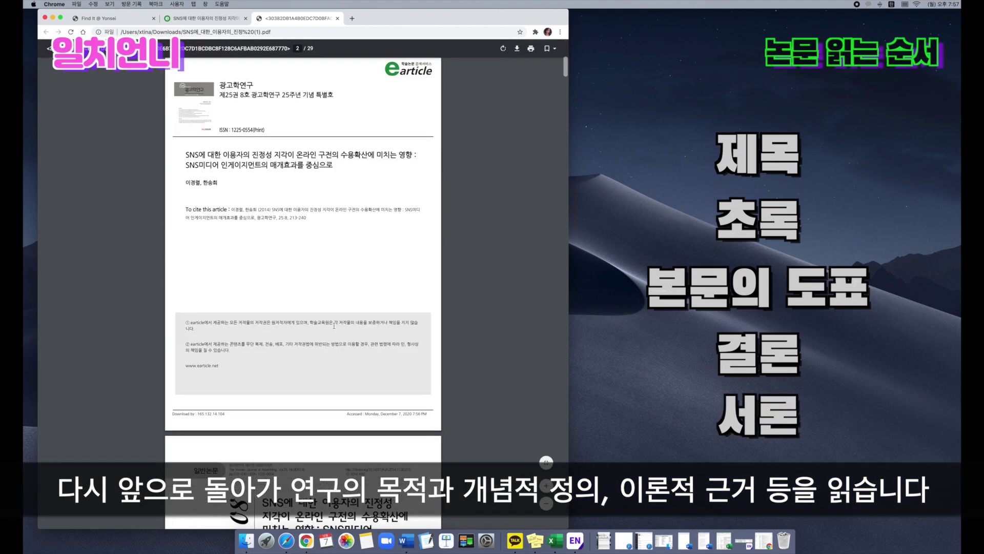
scroll(228, 205, "down", 3)
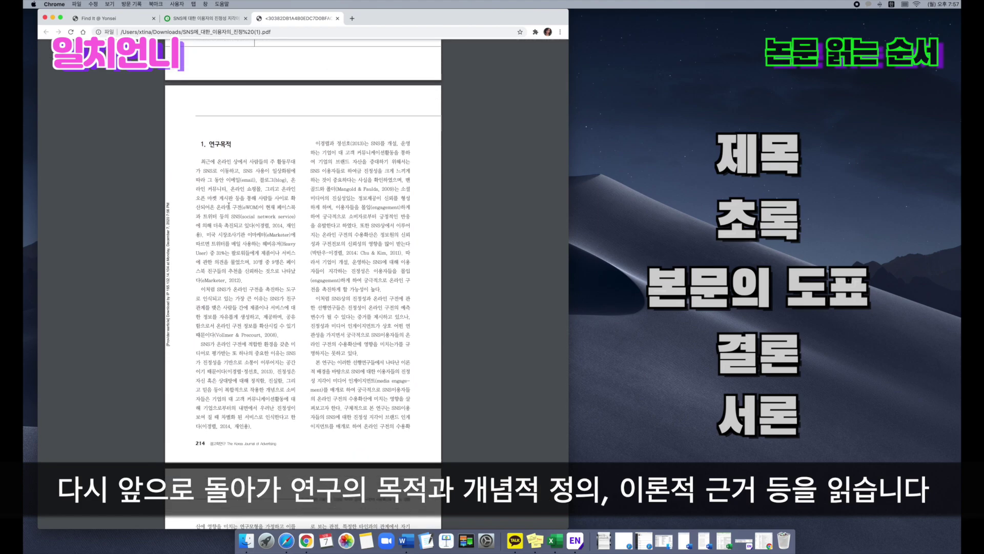
scroll(228, 206, "down", 5)
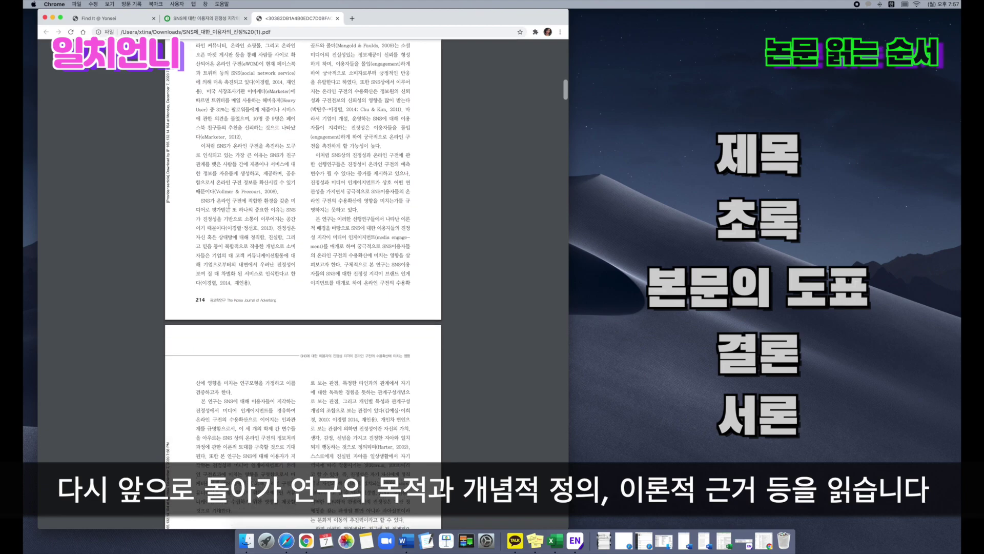
scroll(229, 206, "down", 4)
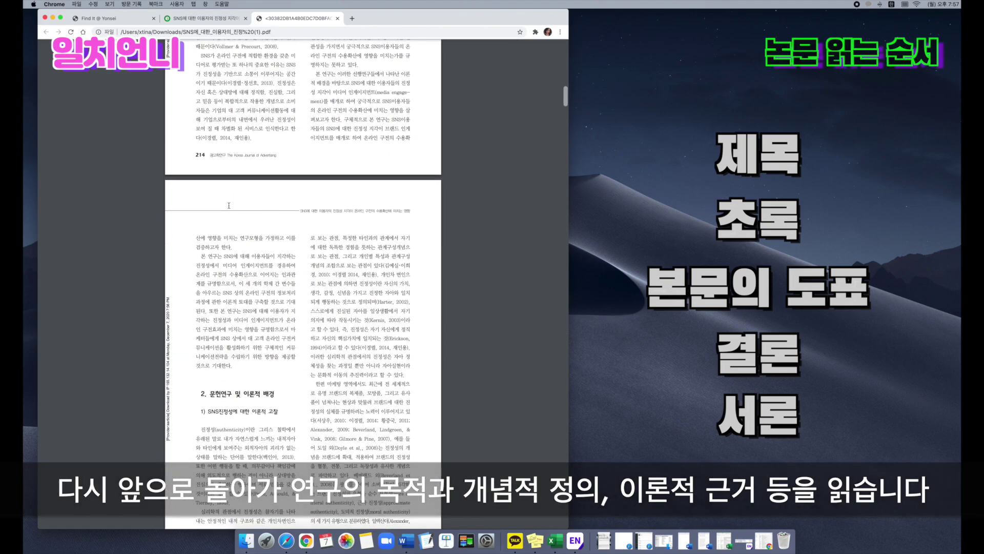
scroll(229, 206, "down", 2)
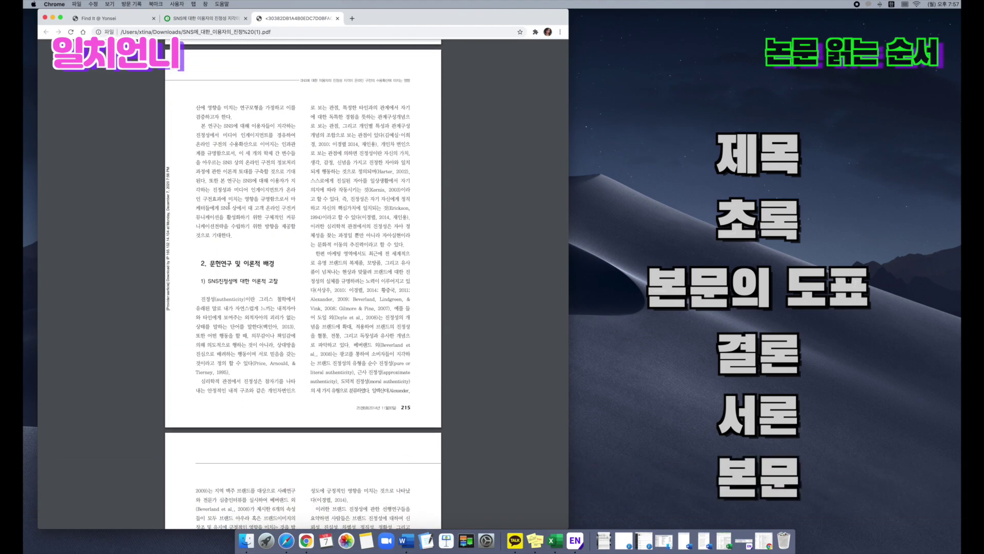
scroll(228, 205, "down", 1)
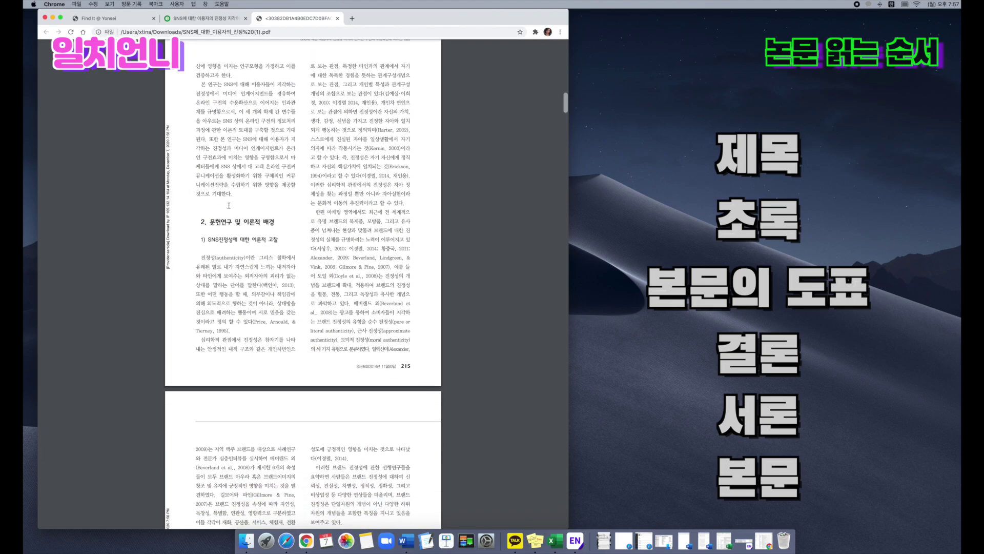
scroll(228, 205, "up", 15)
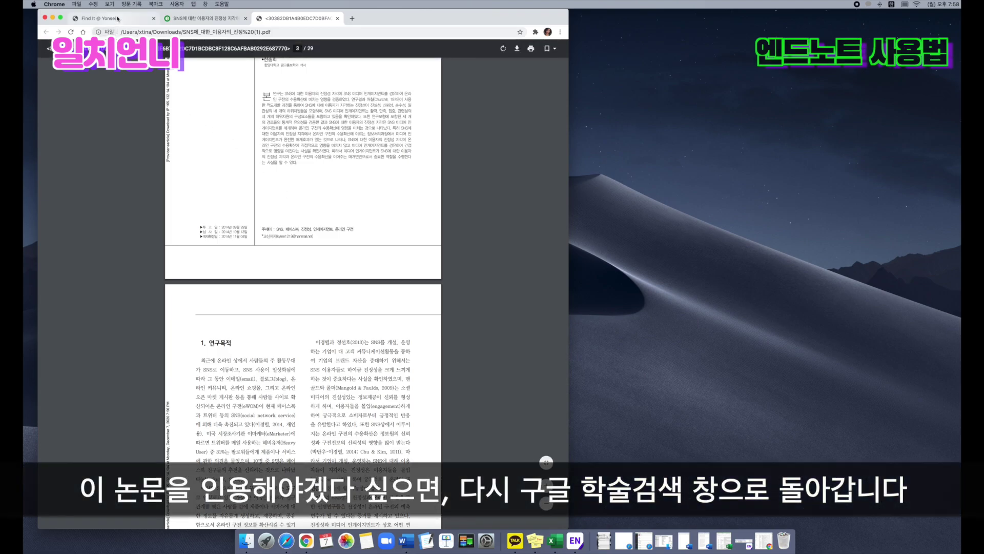
Return to the Google Scholar results and open the citation formats for the first paper
left_click(117, 19)
left_click(47, 32)
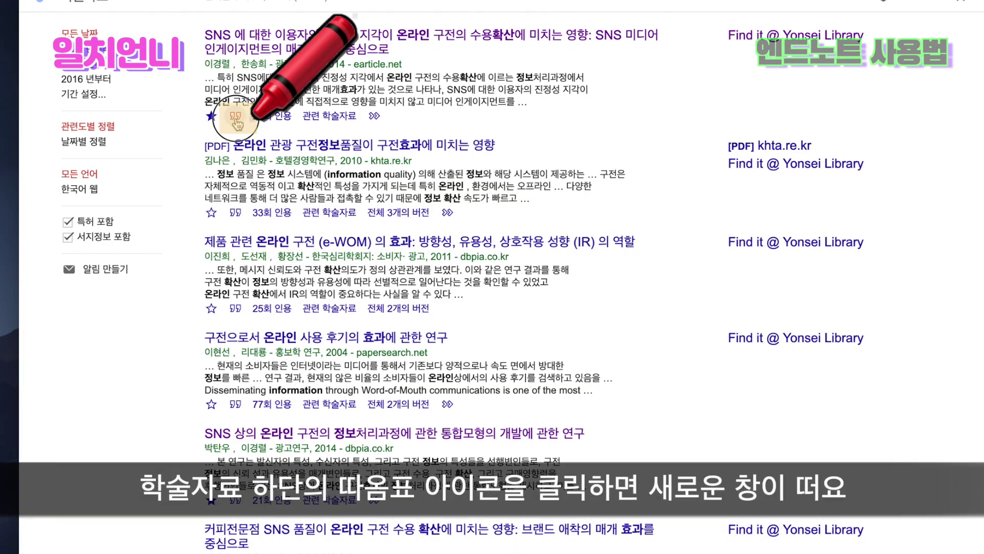
left_click(235, 117)
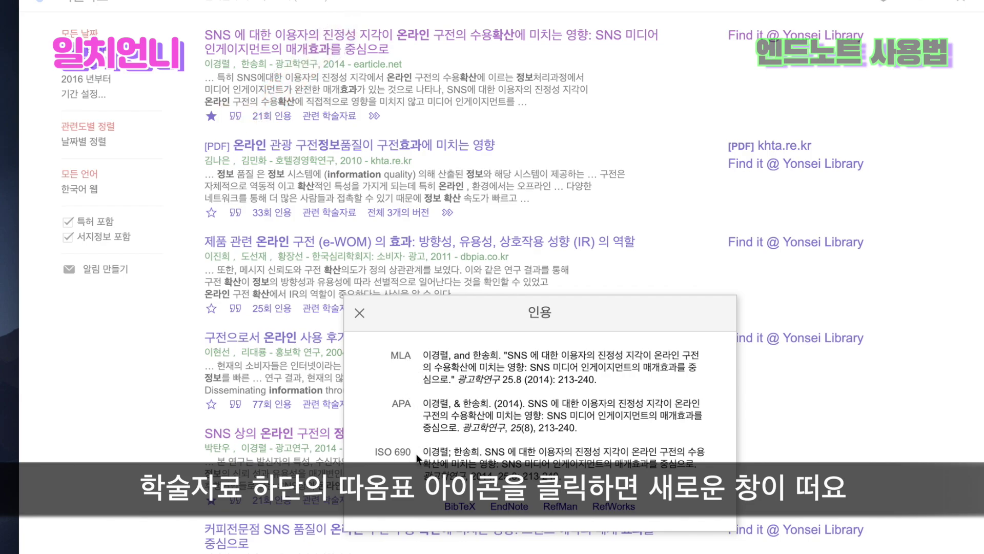
Select the paper's full APA citation and copy it into the blank Word document
left_click(549, 417)
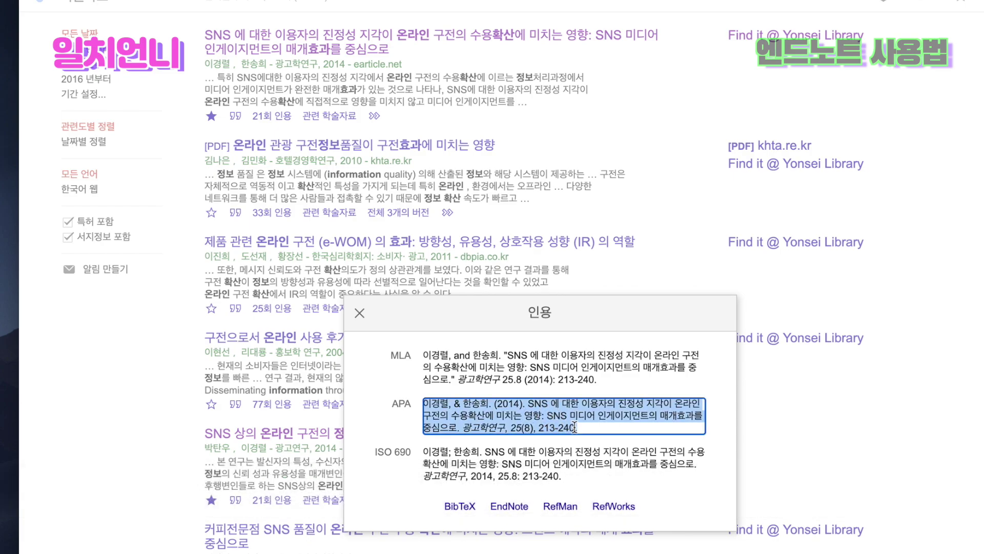
left_click(577, 427)
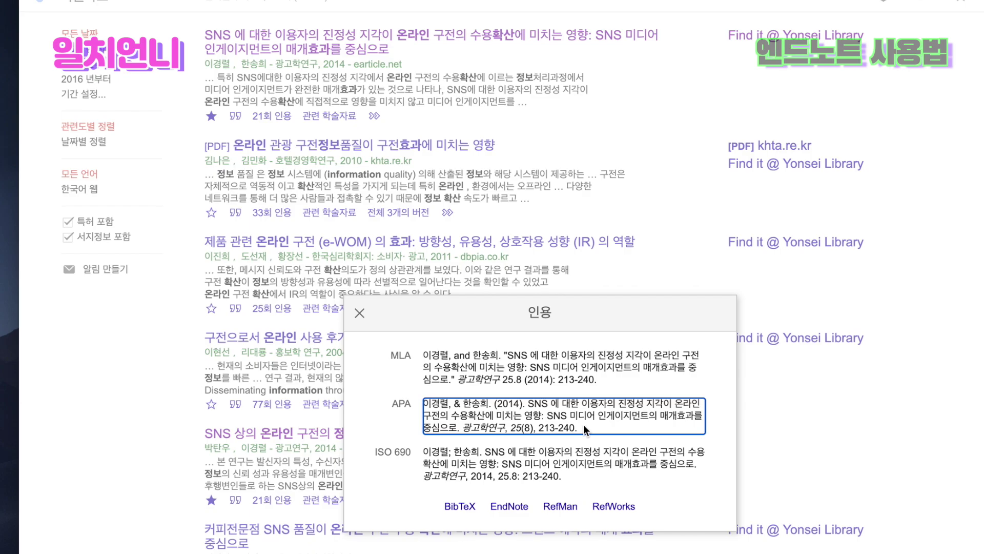
left_click_drag(583, 425, 409, 399)
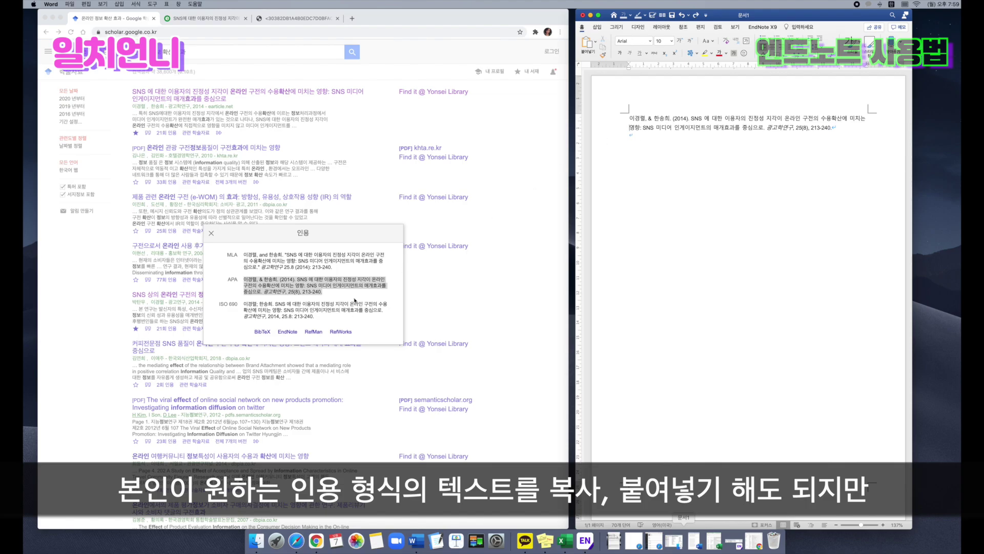
Select the ISO 690 citation in the browser's citation window and download the reference in EndNote format
left_click(354, 300)
left_click(349, 313)
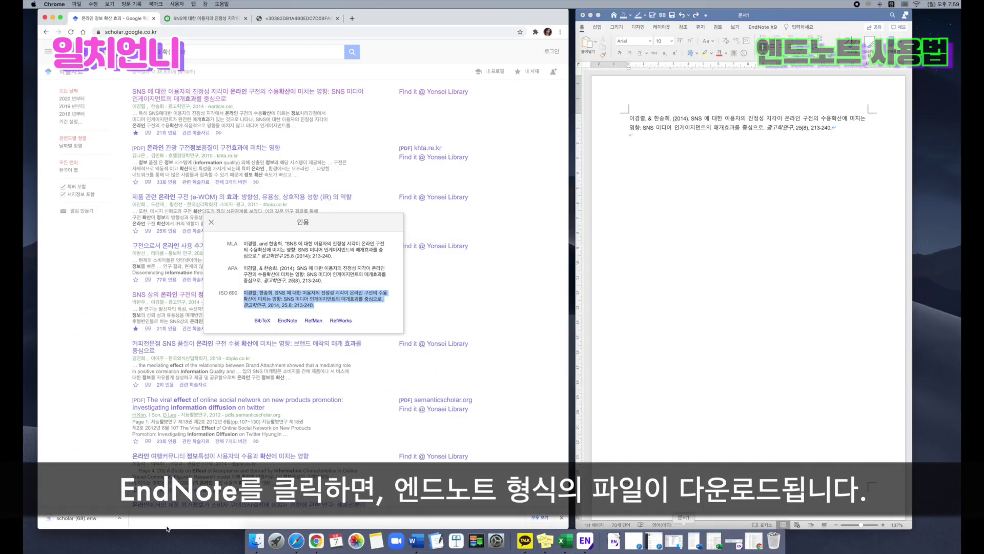
Switch to EndNote and bring up the My EndNote Library window
left_click(587, 542)
left_click(625, 542)
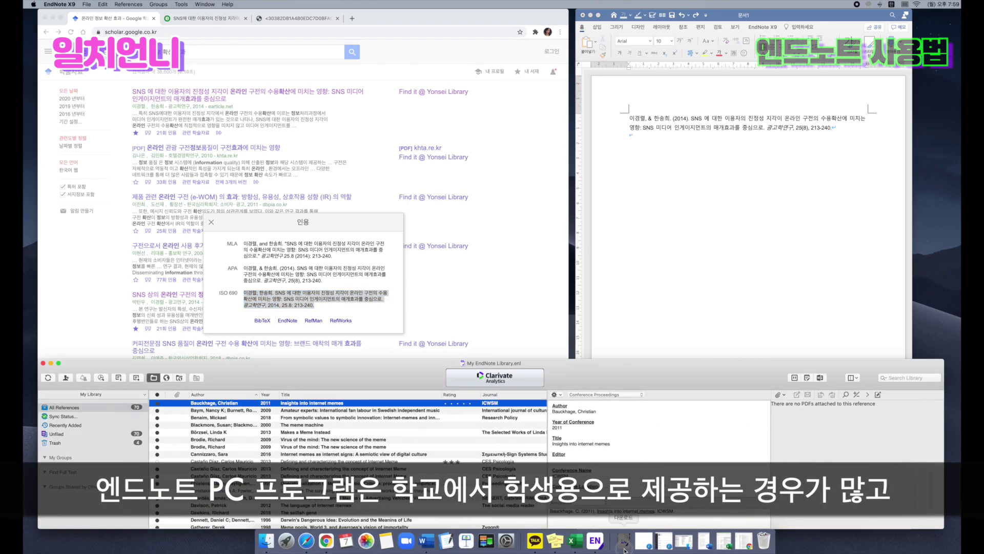
left_click_drag(495, 442, 421, 443)
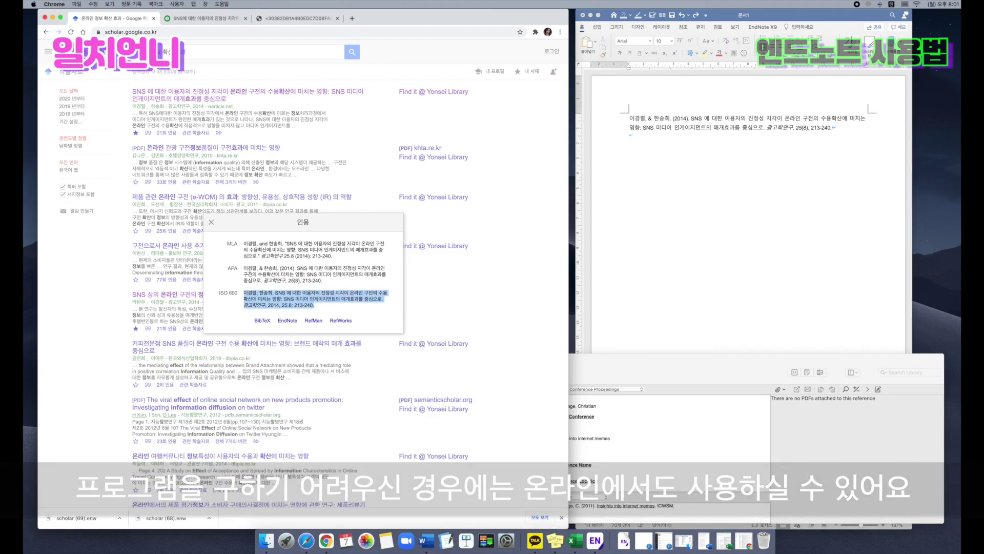
Select the paper's APA citation in the browser and search the EndNote library for its first author's name
left_click(251, 269)
left_click_drag(252, 269, 248, 269)
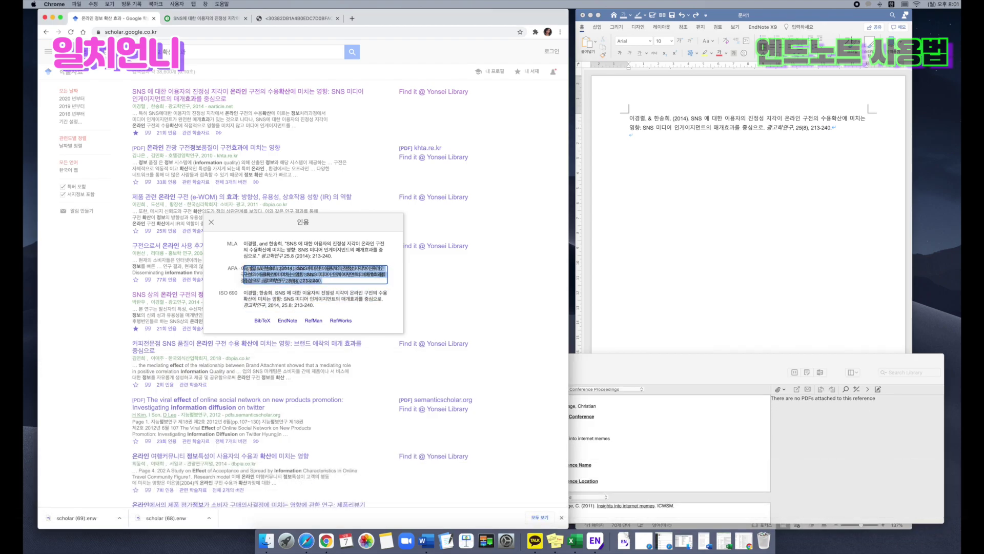
left_click(621, 367)
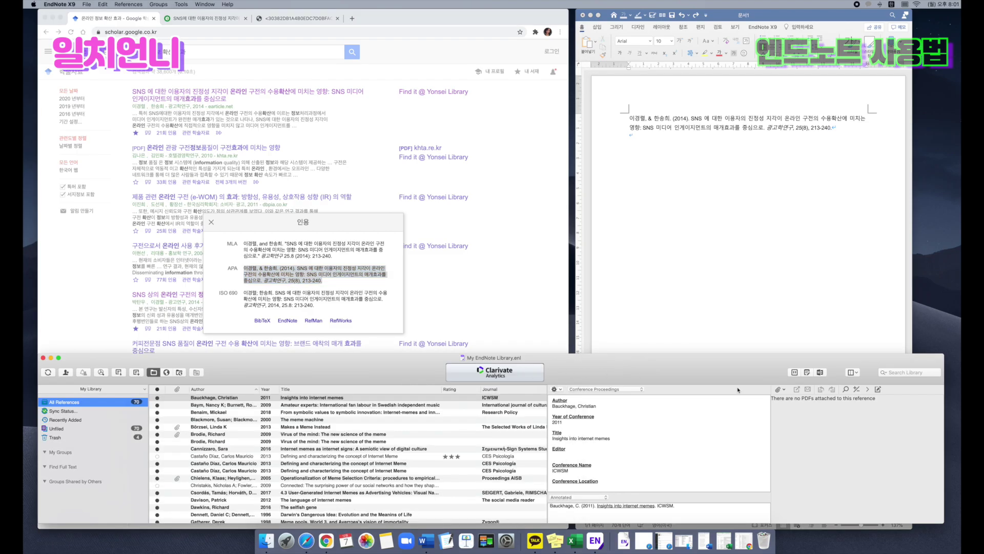
left_click(930, 371)
type("이경렬")
key("Return")
Open the EndNote record of the 2014 paper on SNS authenticity, examine its bibliographic fields, and close the record
left_click(316, 406)
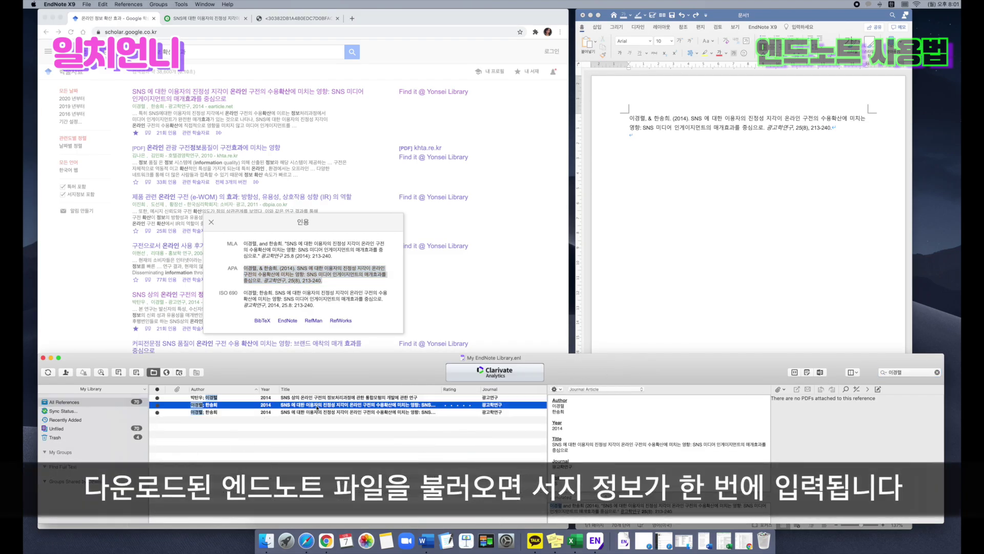
double_click(317, 413)
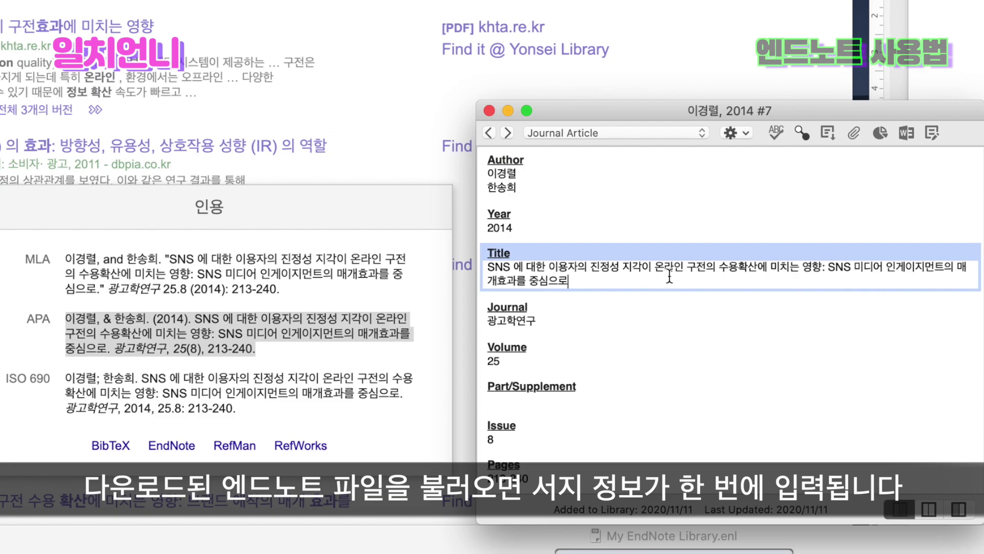
left_click(566, 292)
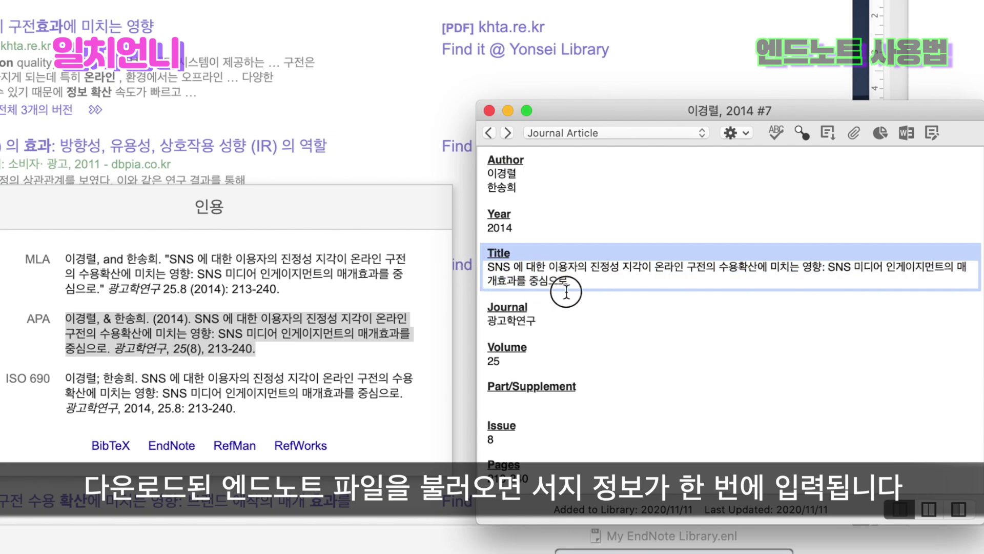
left_click(515, 226)
scroll(541, 265, "down", 1)
scroll(541, 264, "up", 1)
scroll(543, 324, "down", 2)
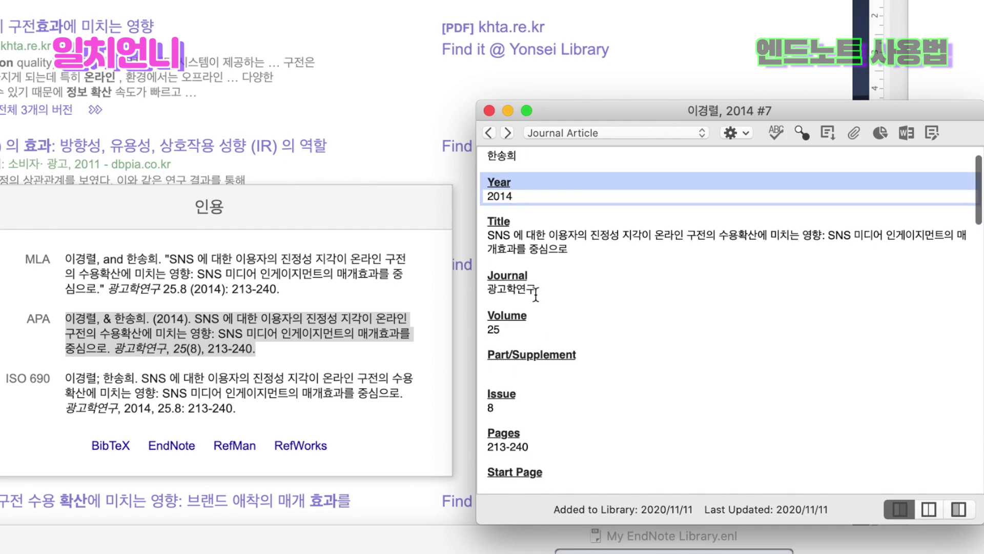
scroll(509, 395, "down", 10)
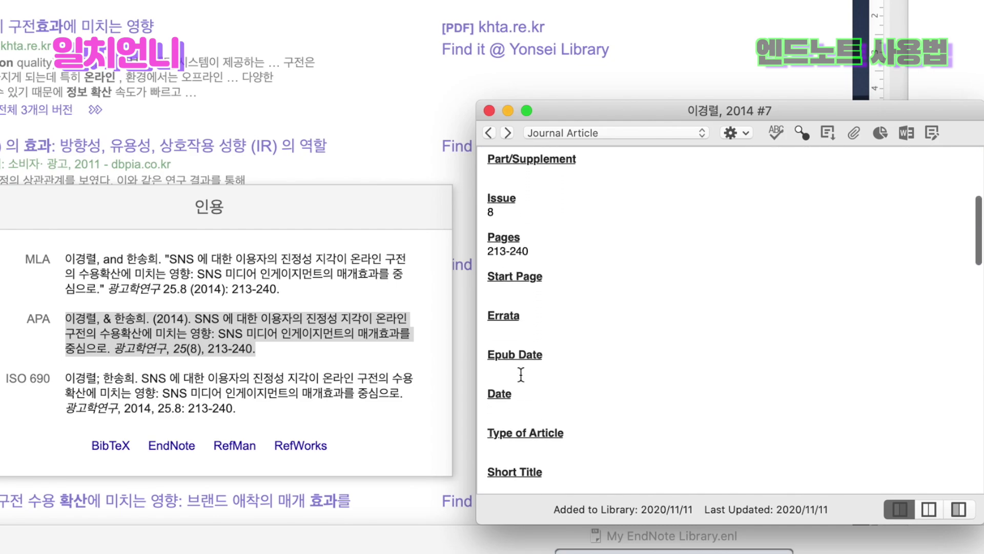
scroll(521, 376, "down", 3)
scroll(520, 375, "up", 1)
scroll(521, 375, "down", 8)
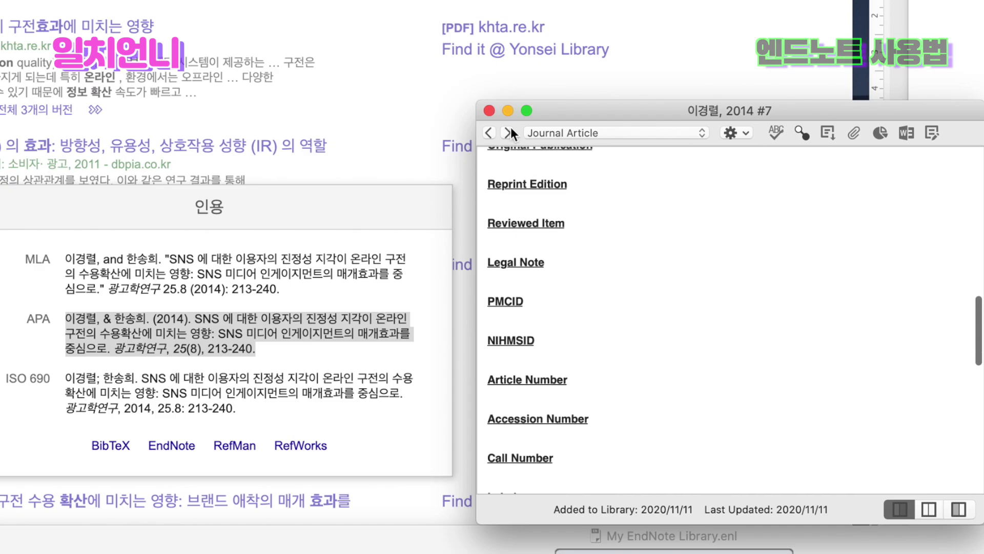
left_click(489, 110)
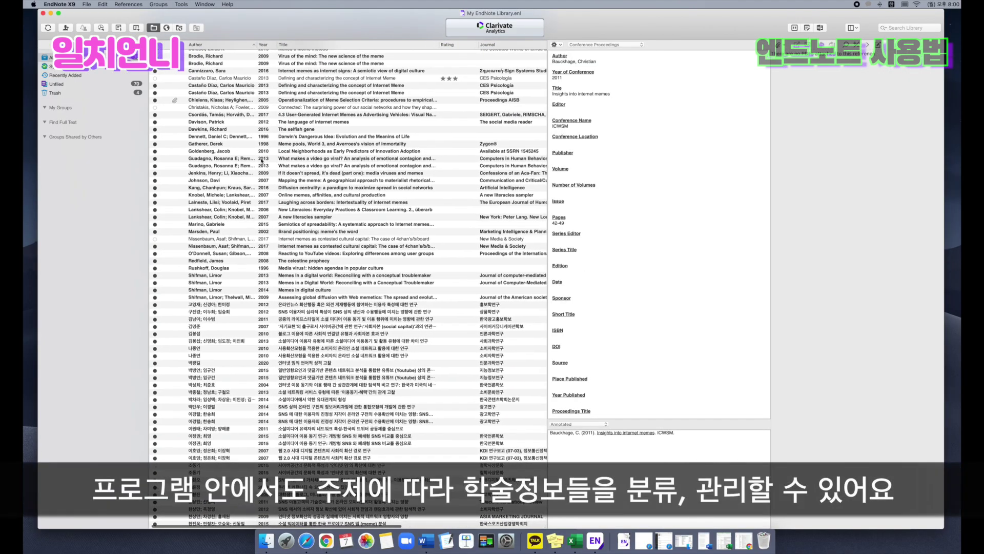
scroll(261, 160, "up", 2)
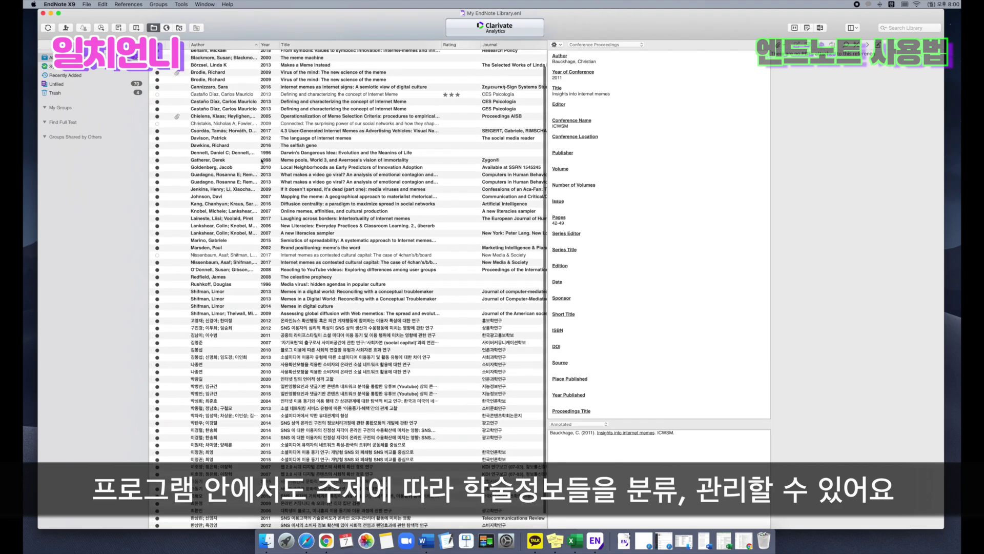
scroll(246, 152, "up", 2)
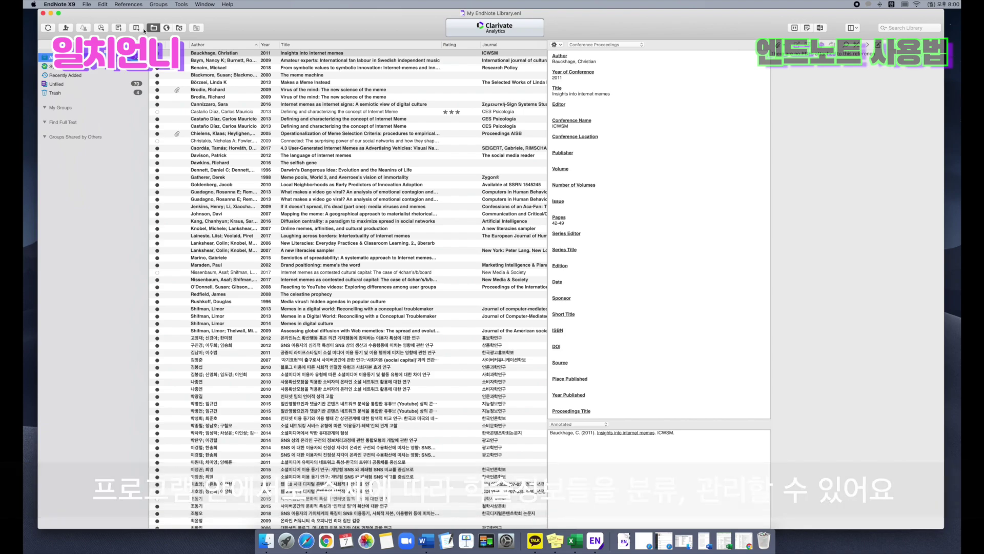
left_click(138, 28)
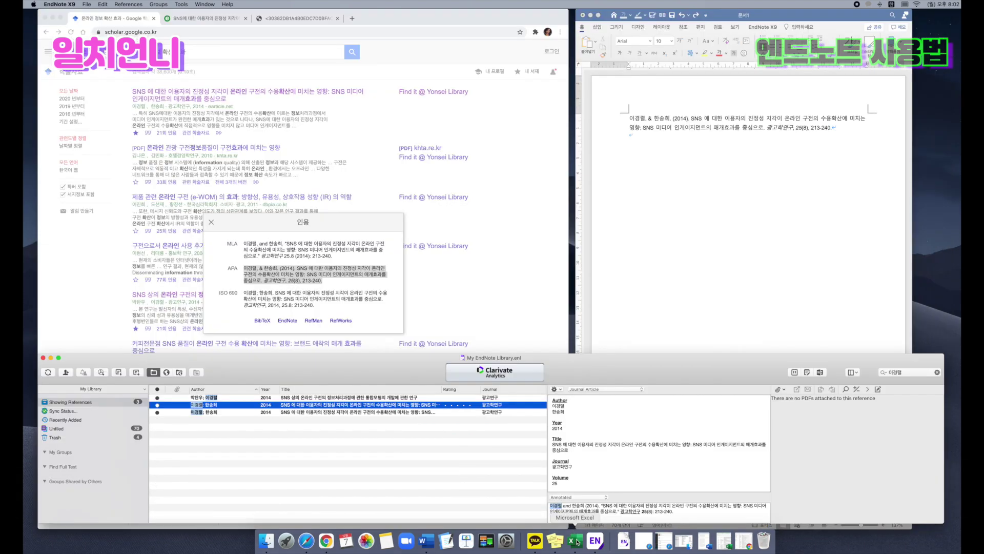
Switch to the Excel literature sheet and enter "온라인 정보 확산 효과" as the 구분 topic in cell B7
left_click(575, 540)
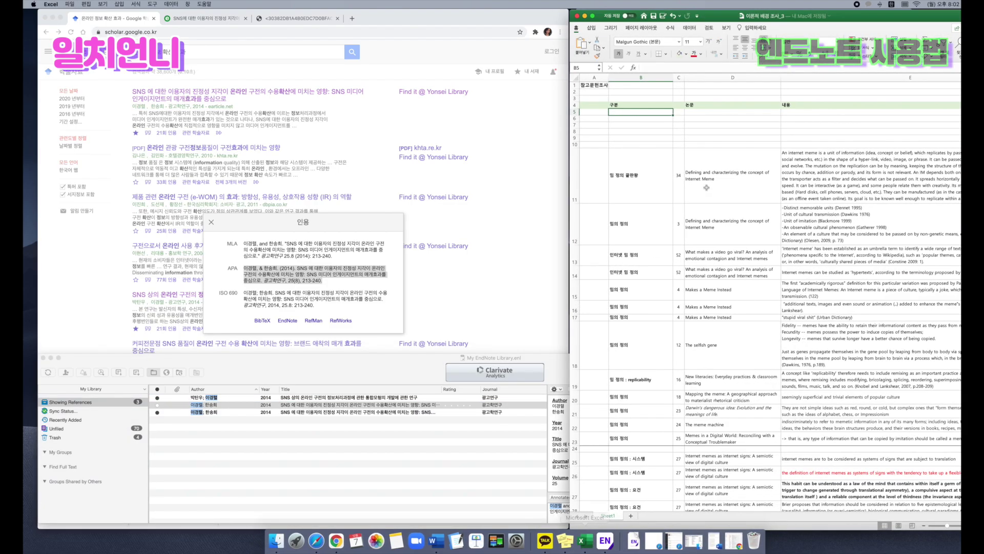
left_click(642, 123)
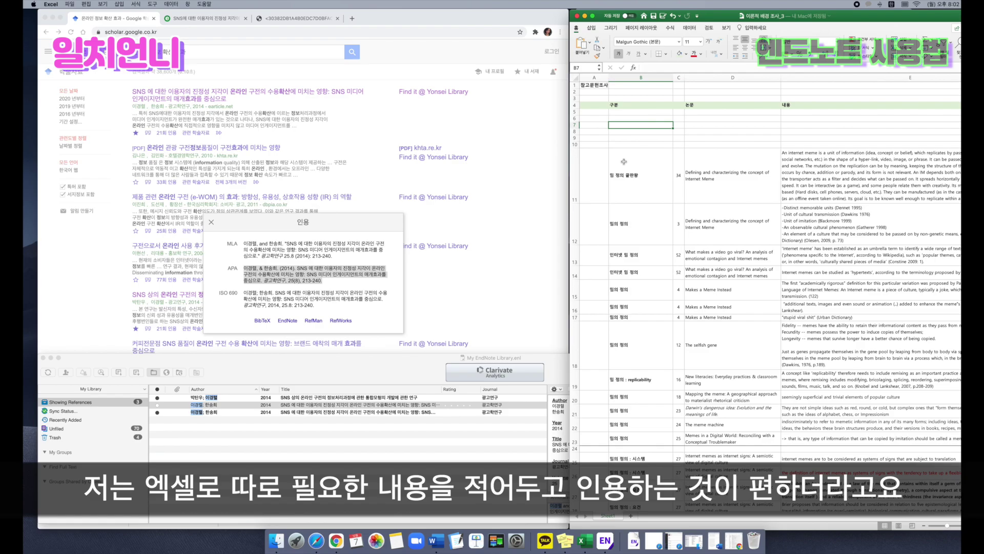
type("온라인 정보 화")
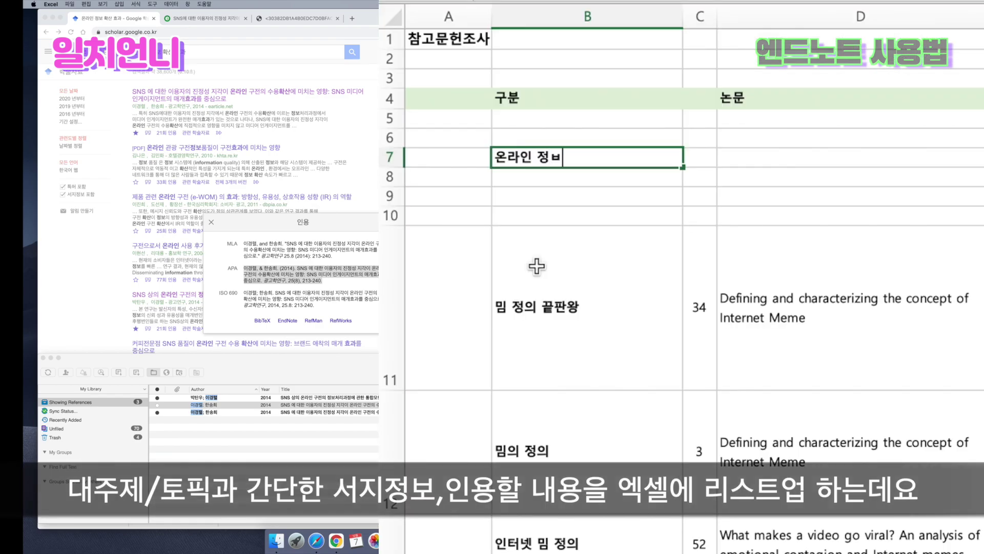
type("산 효과")
key("Return")
key("Up")
key("Right")
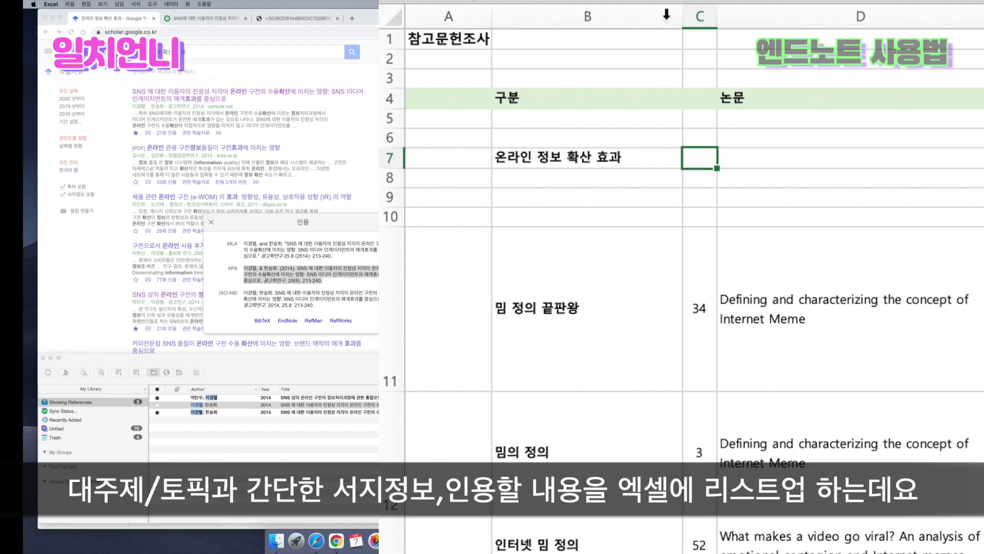
Check how column C numbers the listed references and enter 77 as the paper's number in cell C7
left_click(699, 16)
scroll(678, 352, "down", 15)
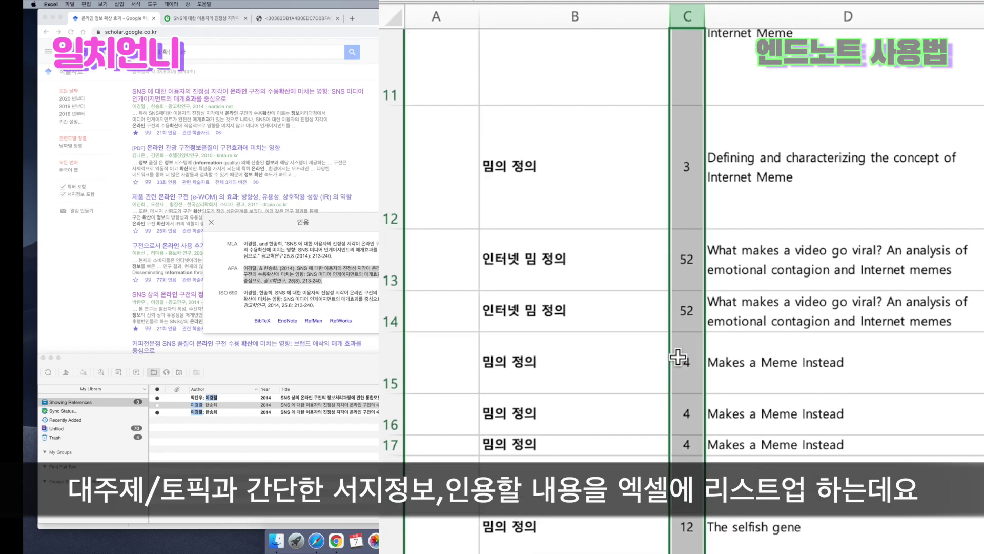
scroll(678, 354, "up", 15)
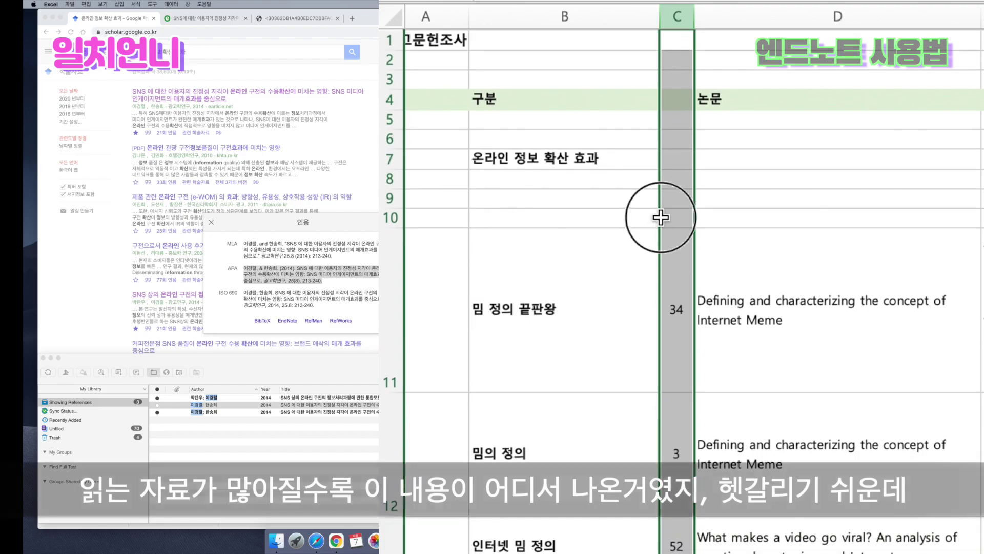
left_click(671, 163)
type("77")
key("Tab")
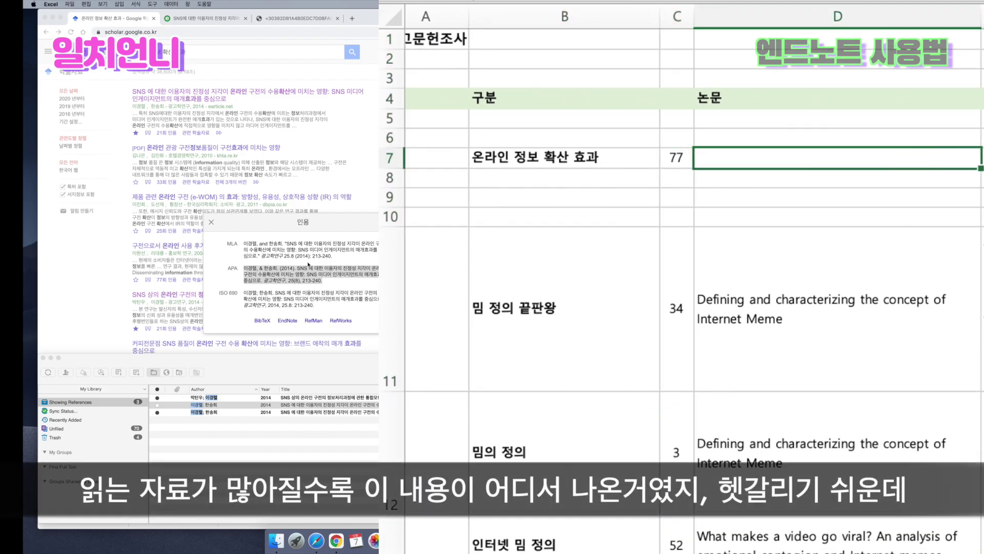
Copy the title "SNS 에 대한 이용자의 진정성 지각이 온라인 구전의 수용확산에 미치는 영향" from the APA citation into cell D7
left_click(330, 287)
left_click_drag(296, 267, 306, 274)
key("super+c")
double_click(771, 159)
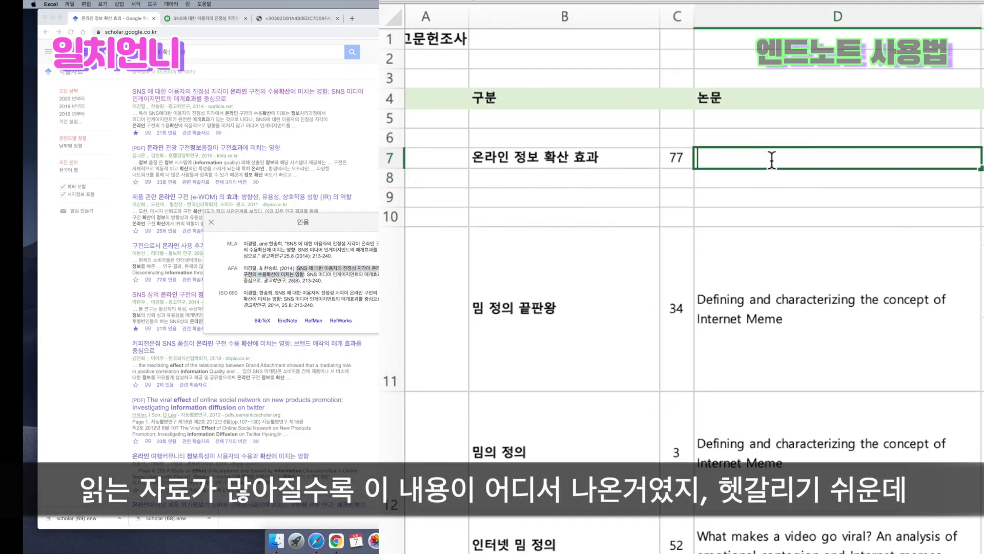
key("super+v")
key("Delete")
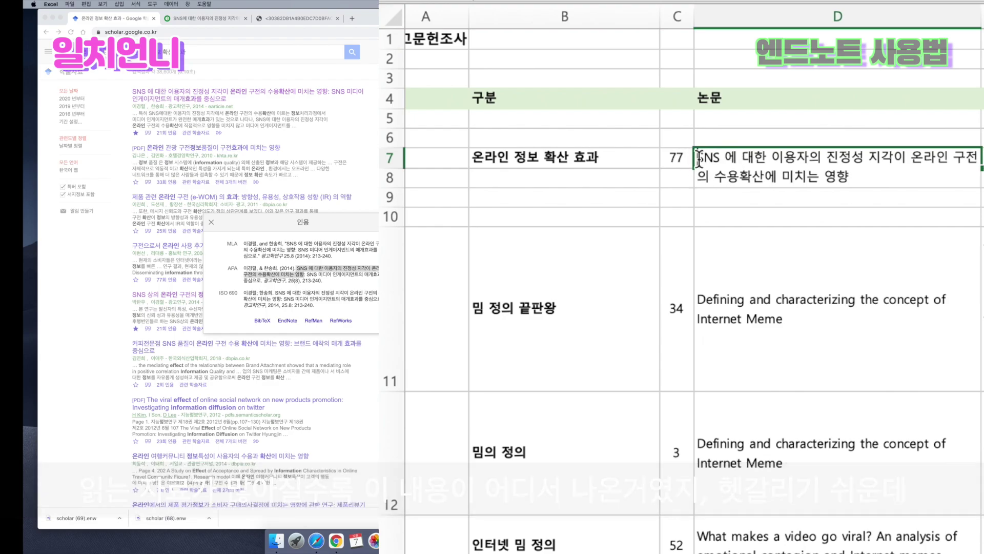
Paste the paper's highlighted research-purpose passage into the 내용 cell E7, removing the leading "는" and the line breaks
key("Tab")
left_click(771, 147)
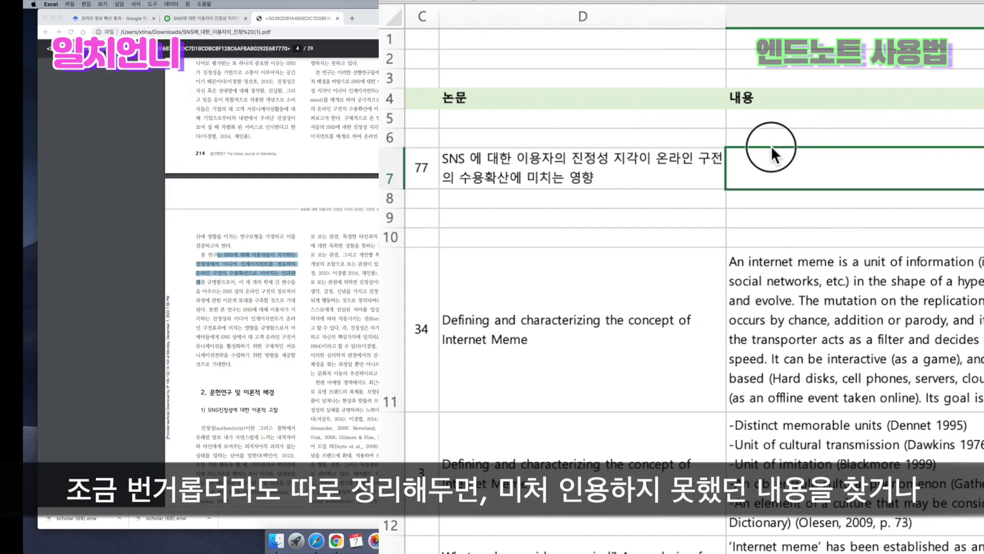
double_click(771, 154)
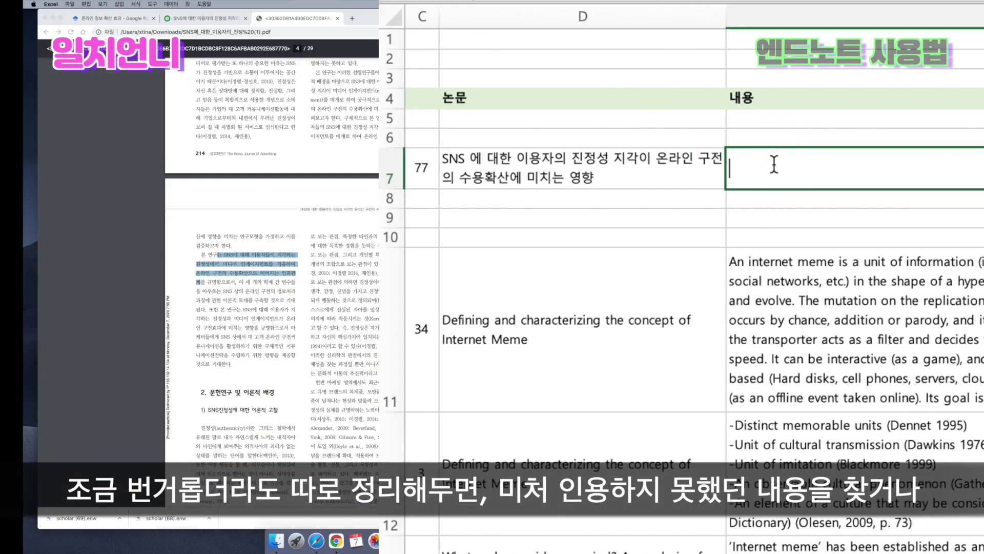
key("super+v")
left_click(743, 158)
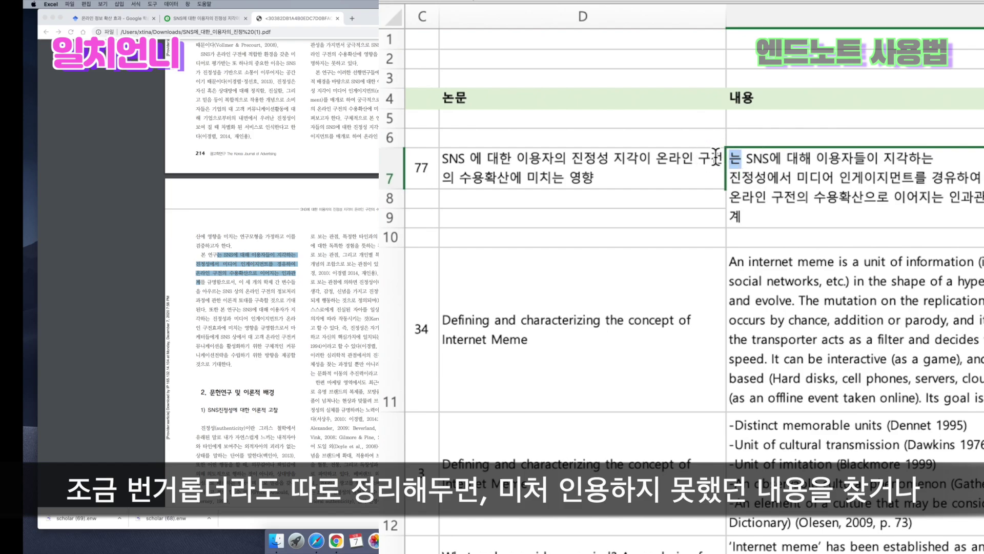
key("BackSpace")
key("BackSpace")
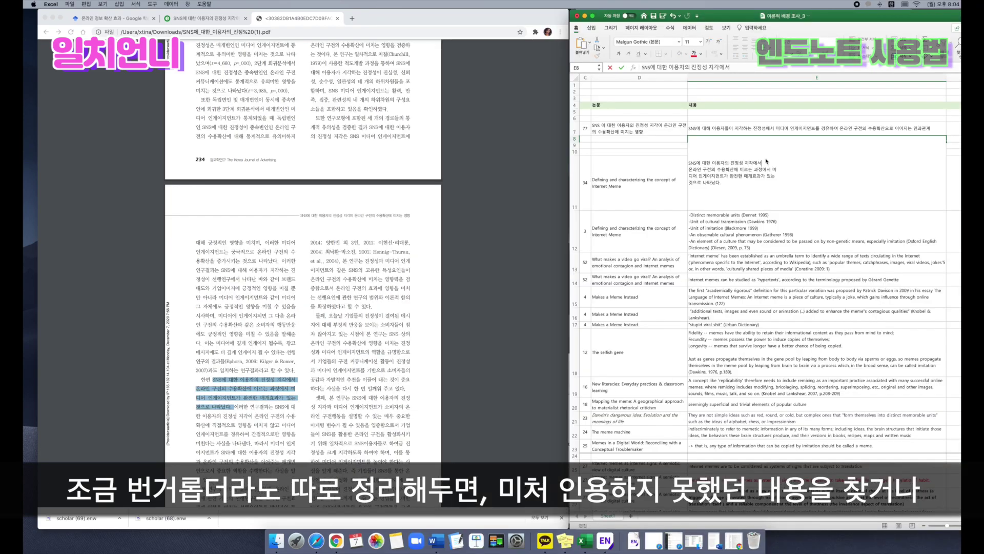
Fill row 8 with the paper's passage on media engagement's mediating effect, repeating the topic, number 77 and title from row 7
key("super+v")
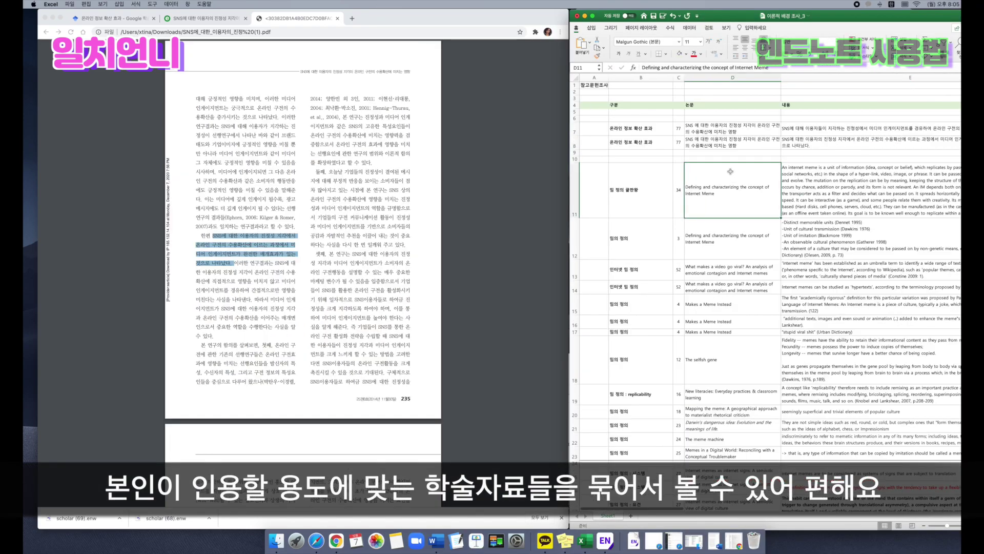
key("super+v")
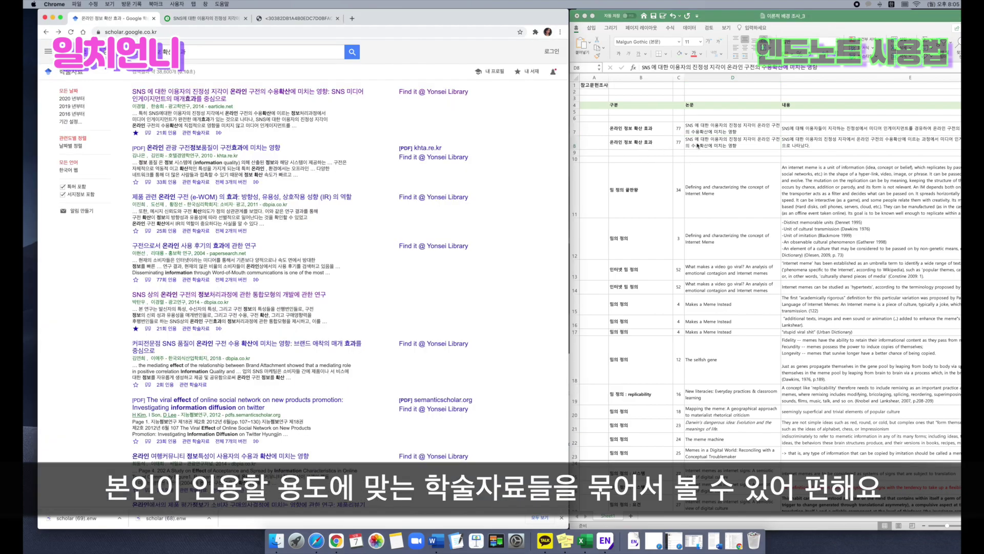
Switch to Word and write the sentence "유튜브에서의 정보 확산은 사회적 전염 효과에 의해 일어난다."
left_click(606, 539)
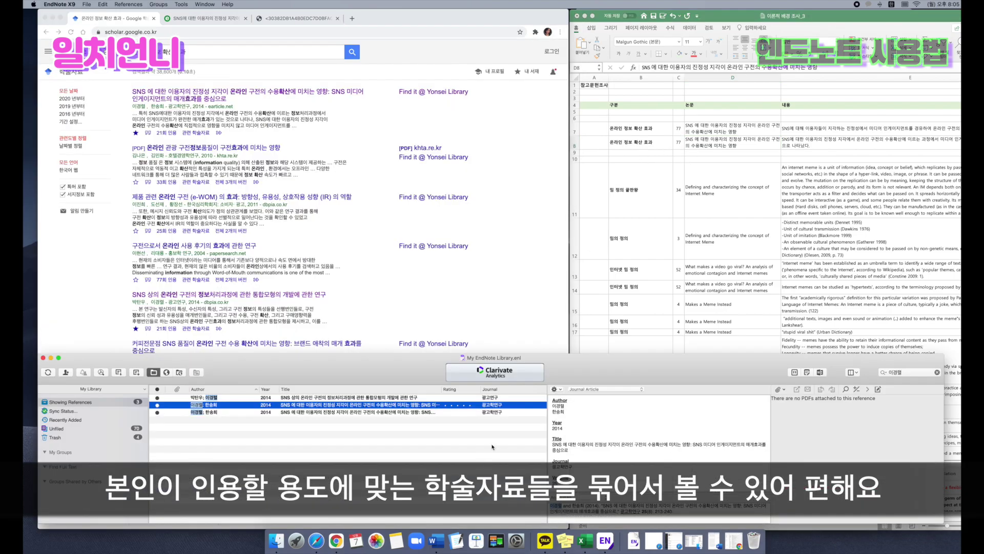
left_click(437, 541)
type("사회적 전염 효과에 아")
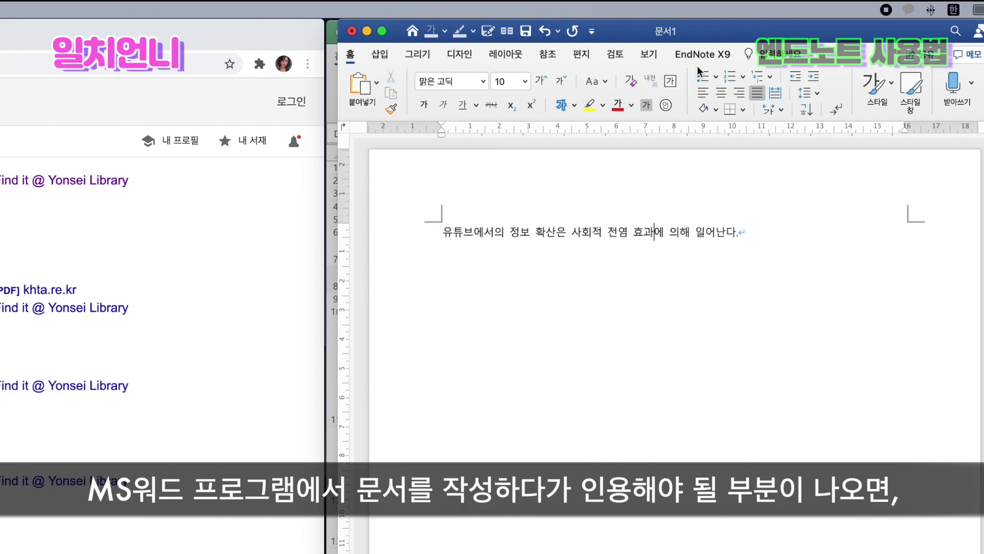
Insert an EndNote citation after "효과", finding the reference with the paper title copied from cell D8 in Excel
left_click(698, 54)
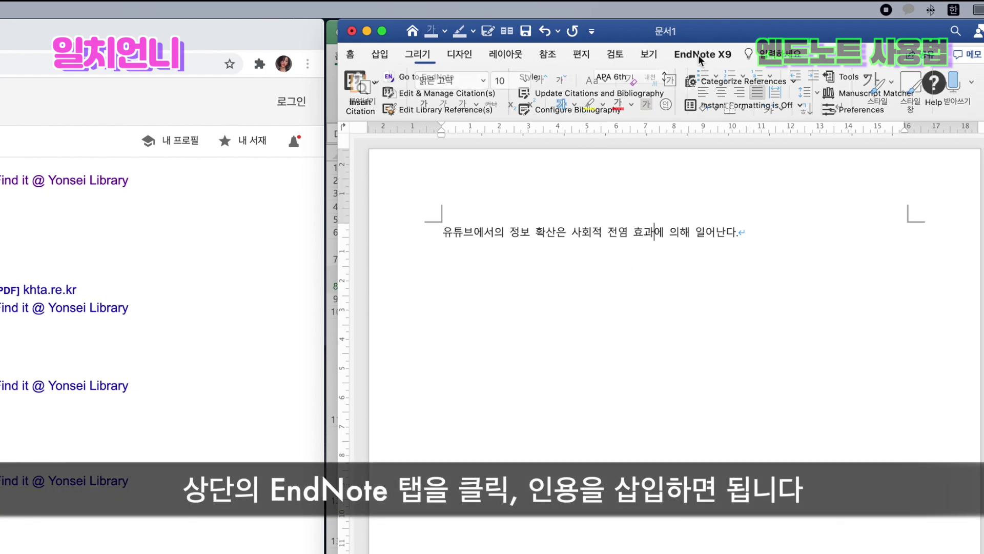
left_click(367, 96)
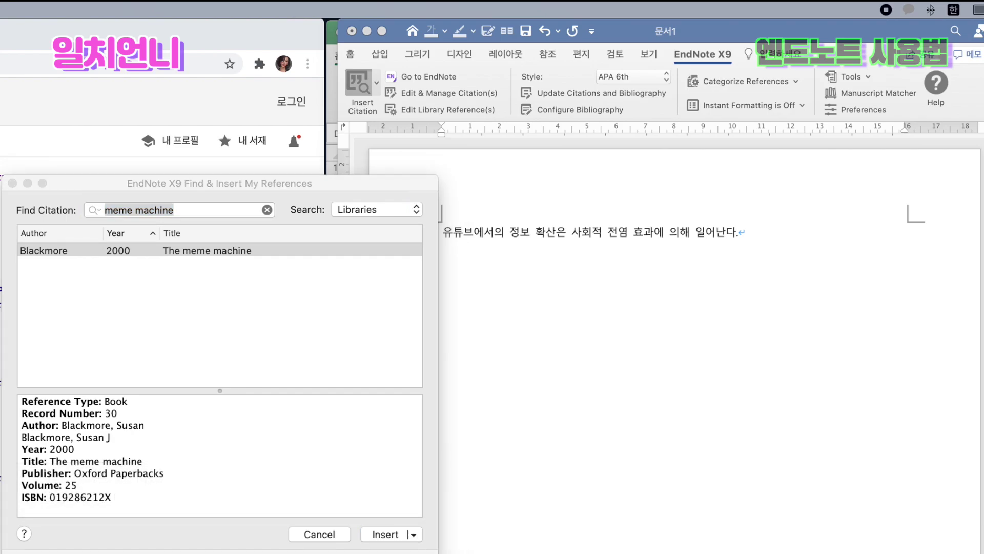
key("super+Tab")
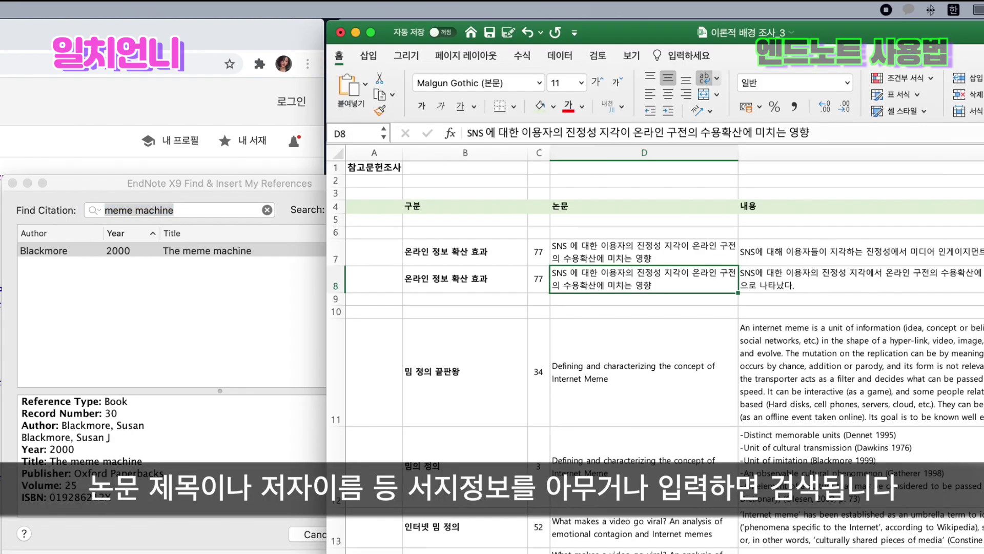
key("super+c")
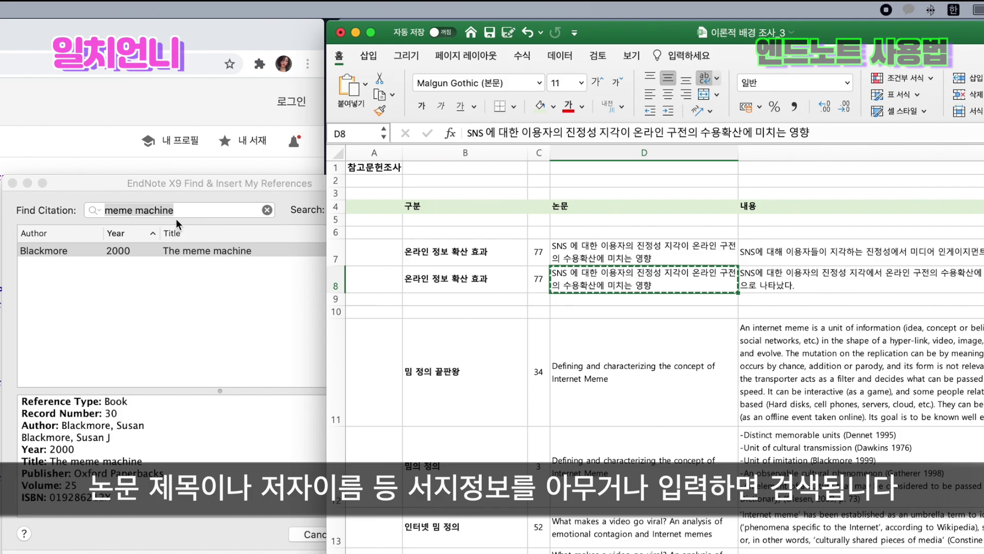
left_click(177, 217)
key("super+v")
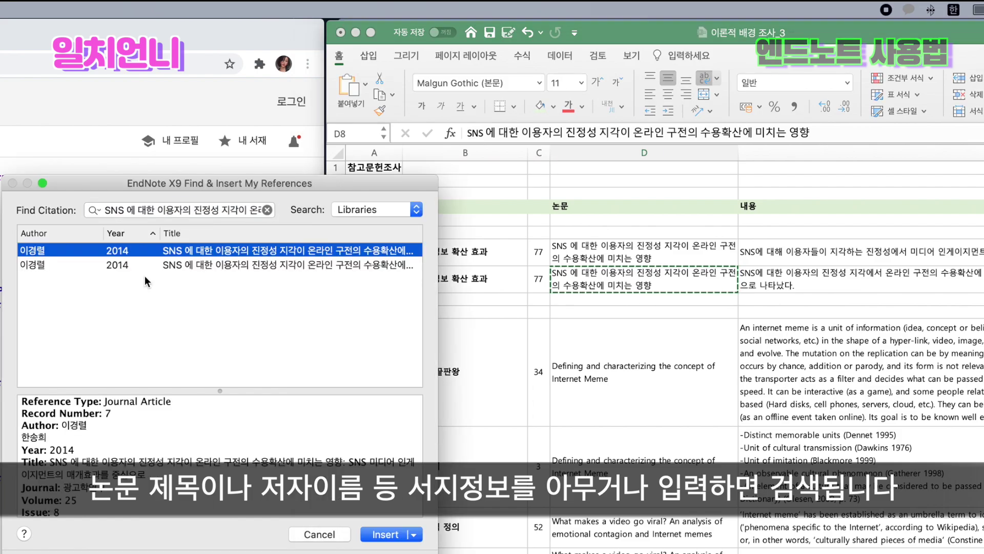
left_click(393, 536)
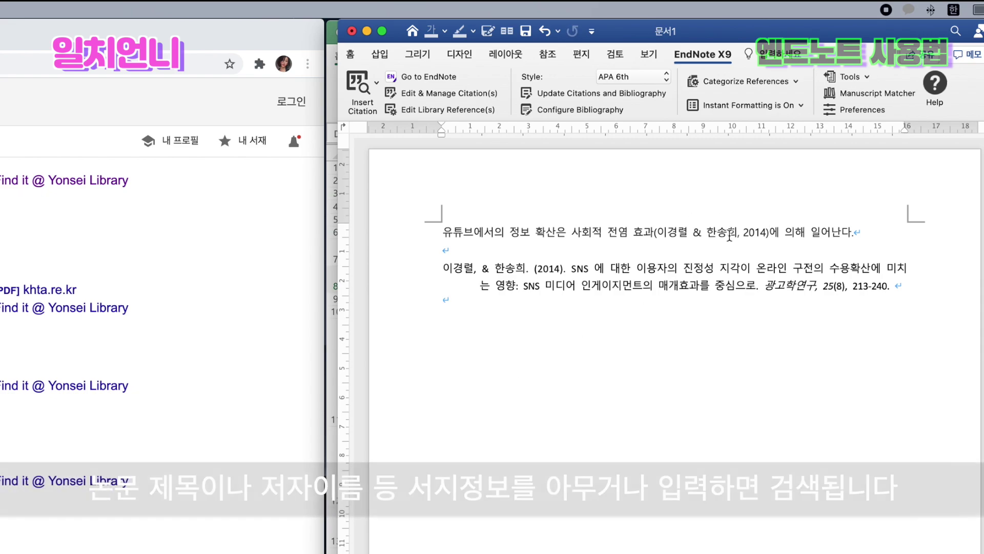
left_click_drag(767, 231, 709, 231)
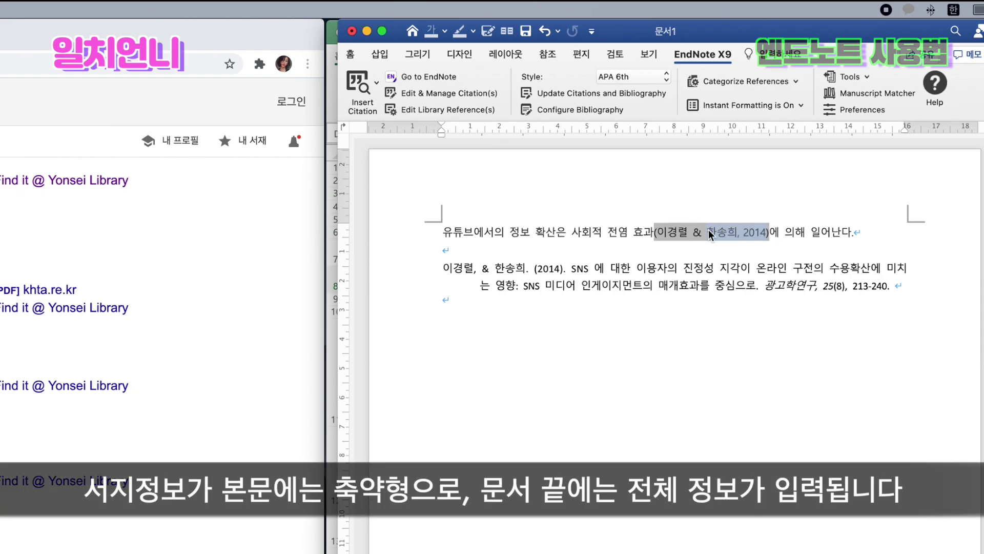
Add blank lines below the sentence and write the heading "References" directly above the bibliography entry
left_click(696, 257)
key("Return")
key("Return")
key("Return")
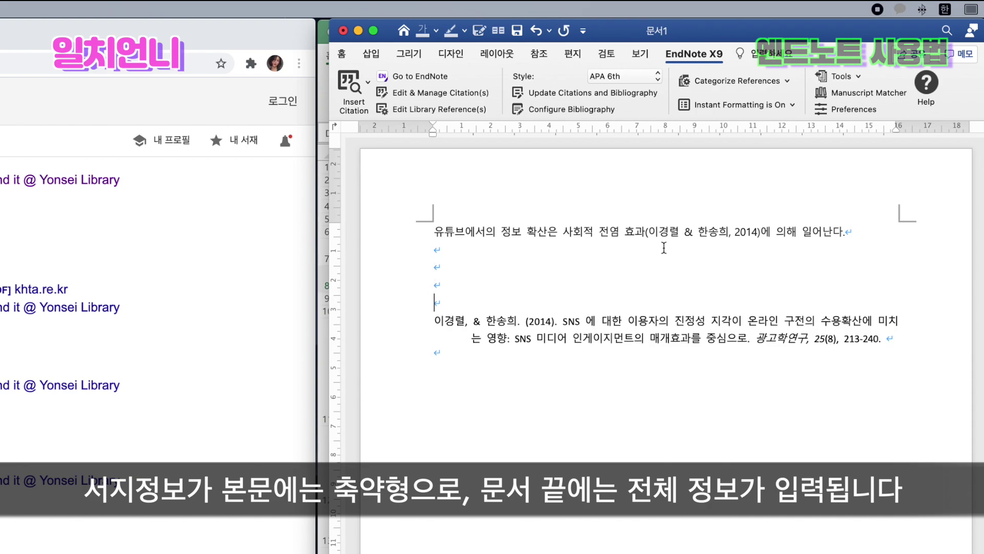
key("Caps_Lock")
type("references")
key("super+Left")
key("Delete")
type("R")
Center the "References" heading above the bibliography
key("super+Left")
key("shift+Down")
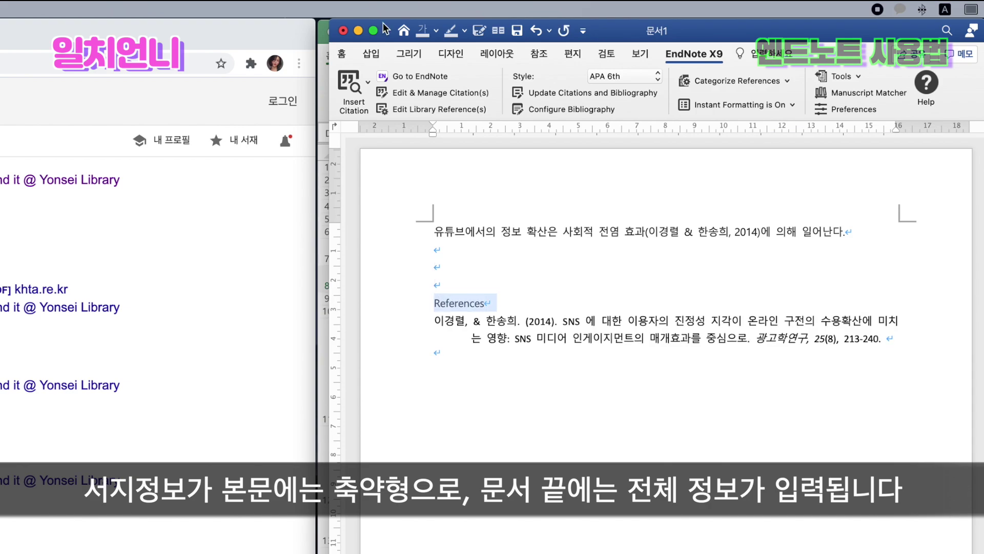
left_click(342, 56)
left_click(713, 94)
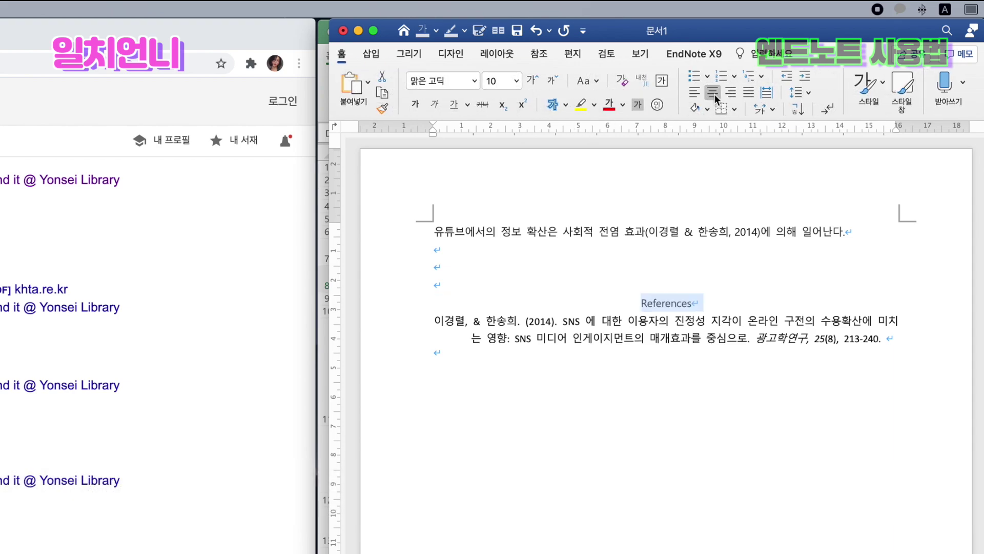
left_click(708, 302)
Search EndNote for "확산" and cite "웹 2.0 시대 디지털 콘텐츠의 사회적 확산 경로 연구" before "일어난다"
left_click(702, 278)
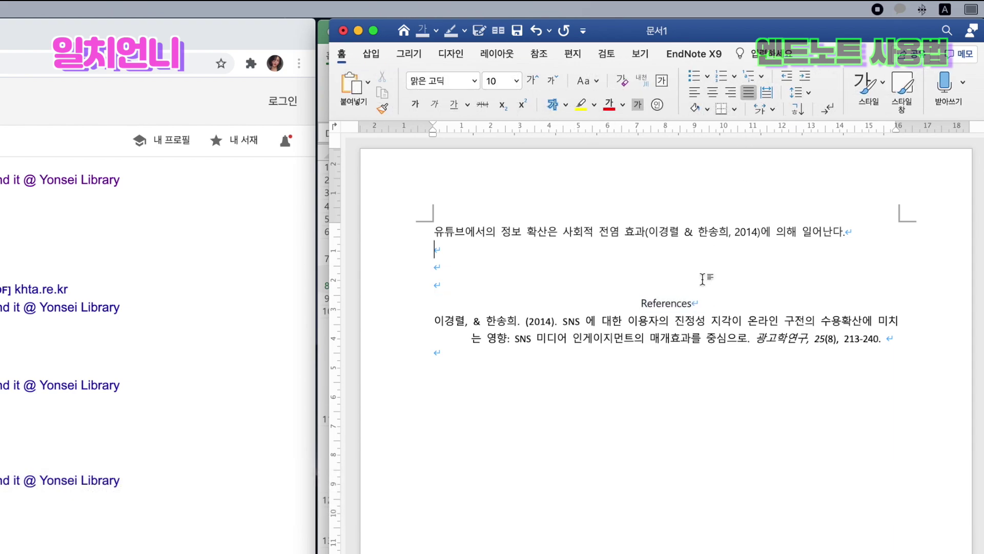
left_click(694, 53)
left_click(343, 88)
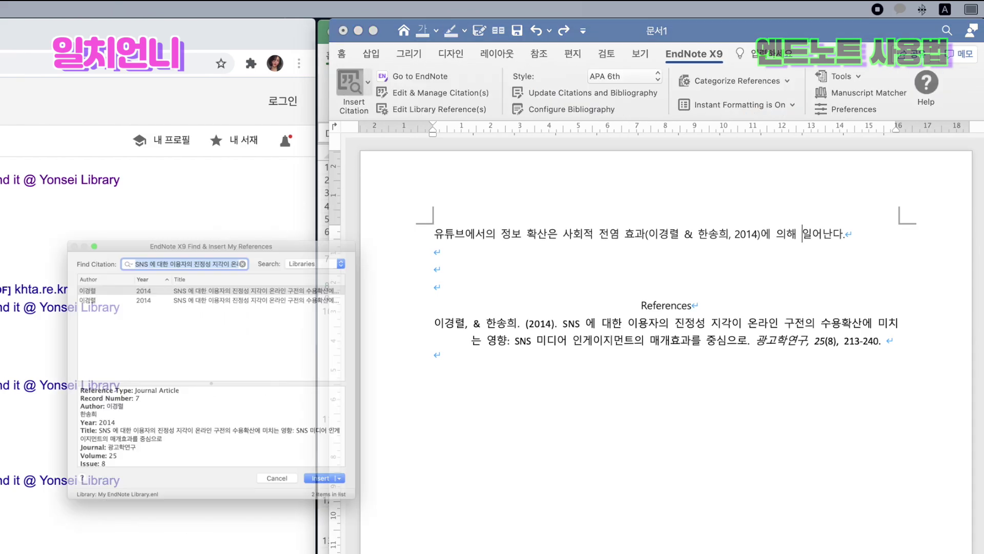
key("BackSpace")
key("ctrl+space")
type("확산")
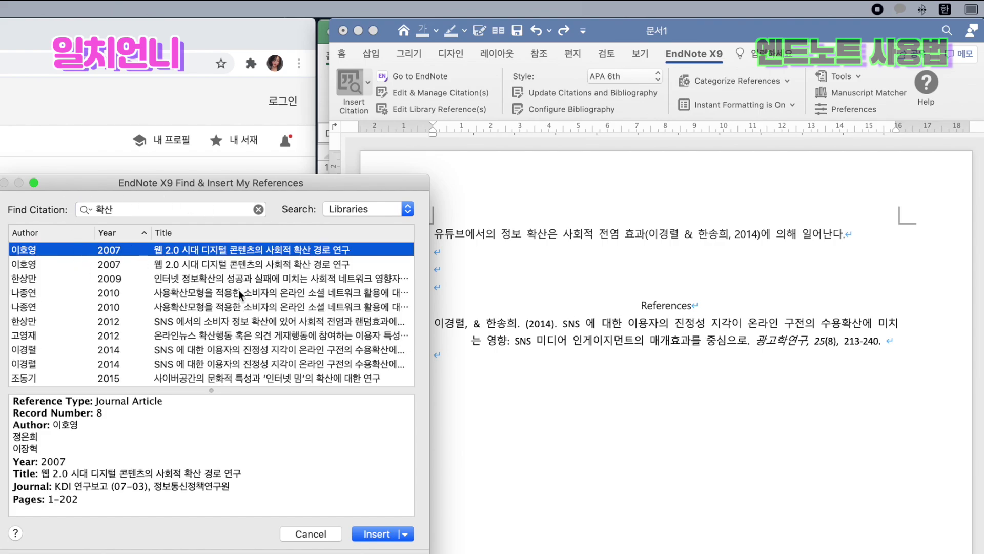
left_click(379, 533)
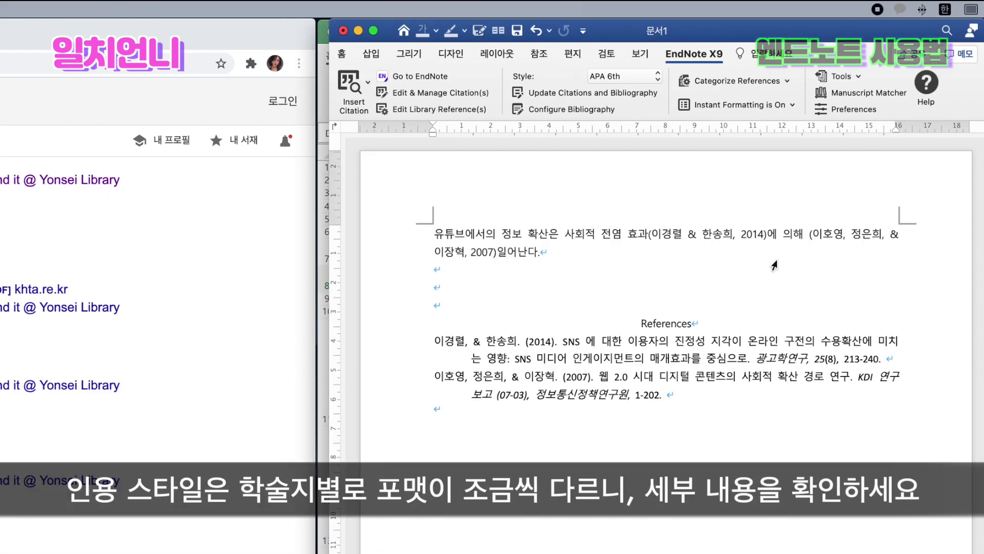
Search EndNote for "meme" and cite "The meme machine" after "확산" in the first line
left_click(820, 232)
left_click(505, 252)
left_click(547, 253)
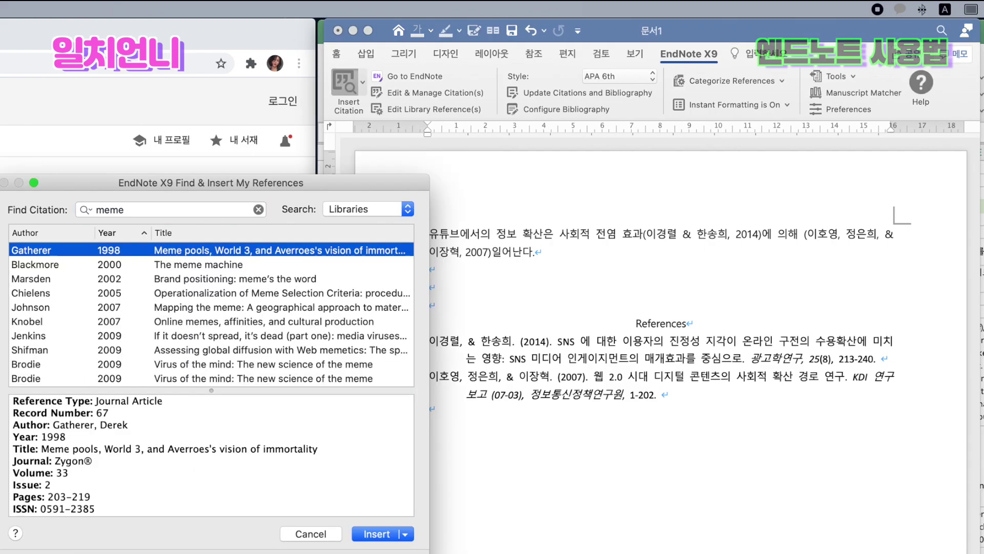
left_click(76, 263)
left_click(379, 533)
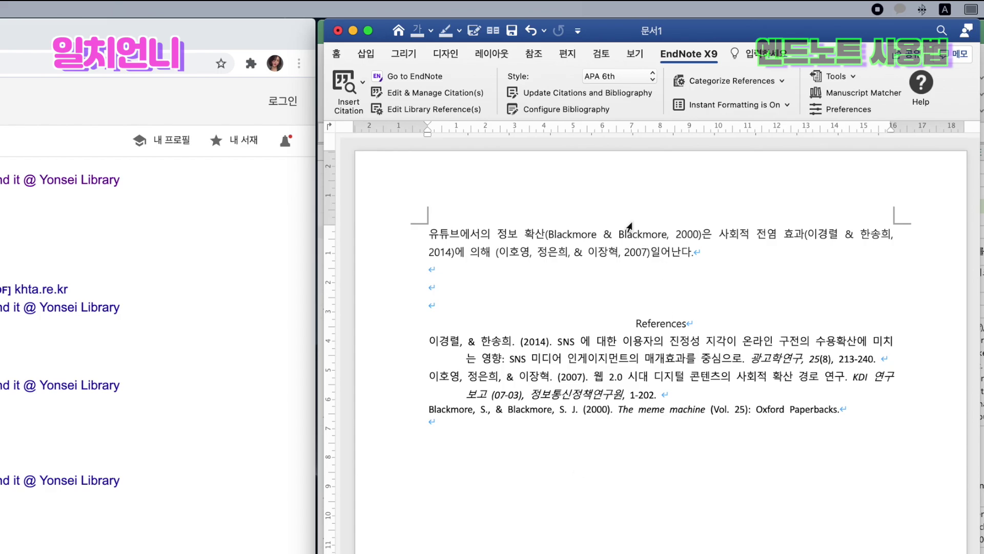
Review the preset citation styles available for the document besides APA 6th
left_click(832, 417)
left_click(620, 76)
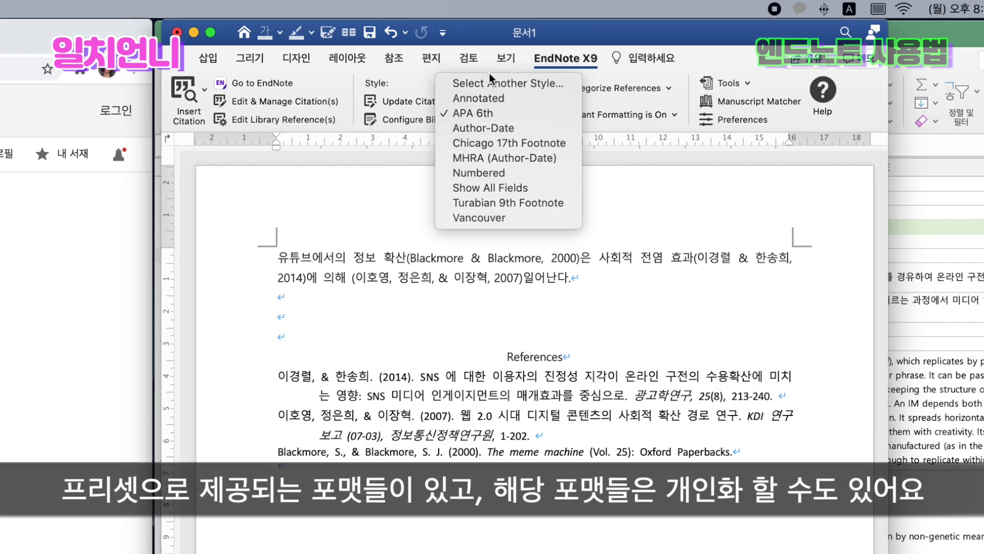
left_click(307, 255)
Select the in-text citation of "The meme machine" and convert the EndNote citations to plain text
mouse_move(402, 256)
left_mouse_down()
mouse_move(528, 263)
mouse_move(545, 253)
mouse_move(411, 248)
left_mouse_up()
right_click(570, 267)
left_click(576, 257)
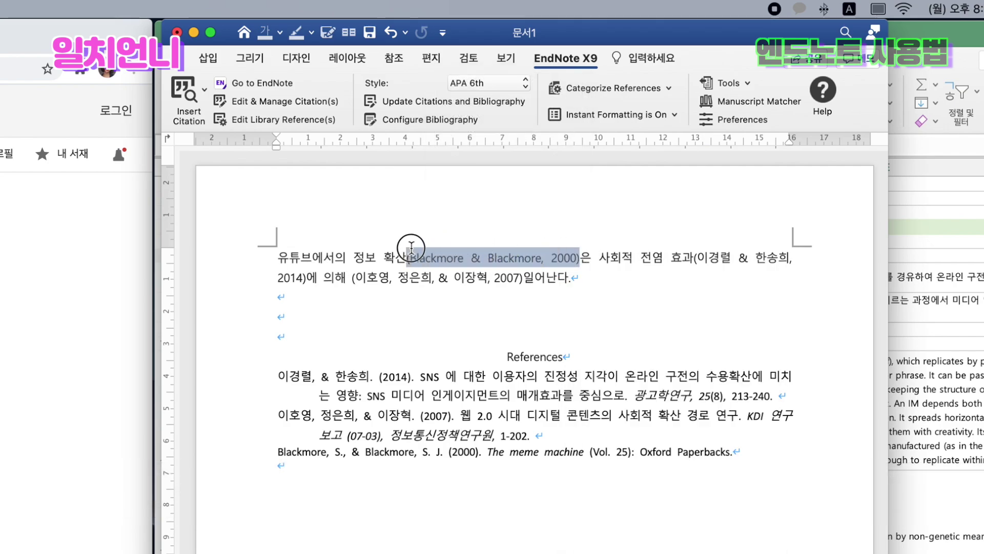
left_click(741, 84)
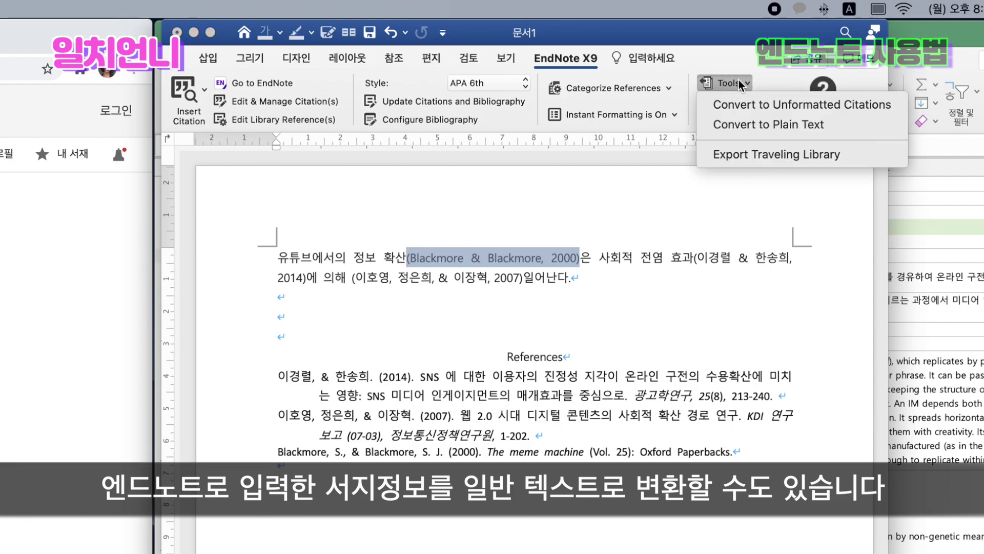
left_click(747, 125)
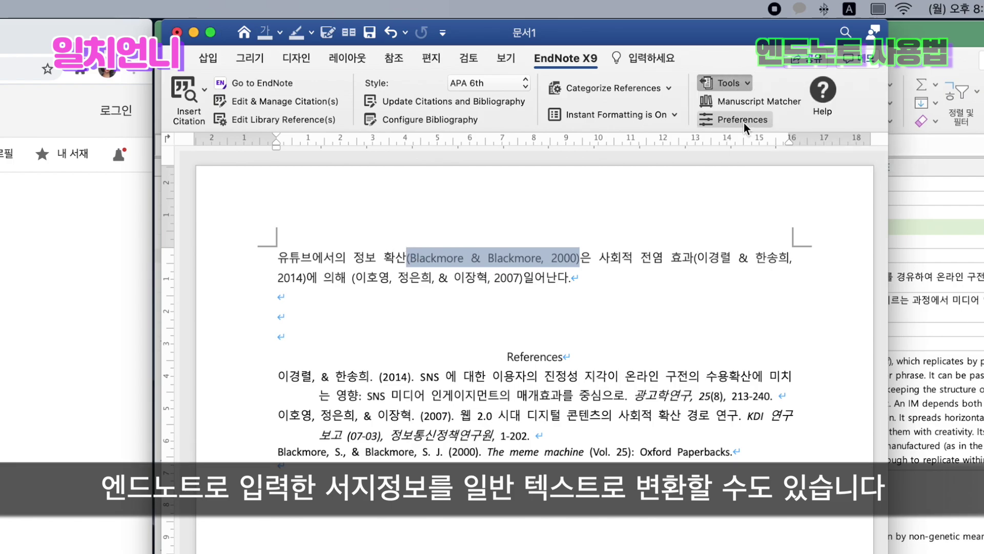
Delete the letter "o" from the first author name in the plain-text citation dated 2000
left_click(160, 383)
left_click_drag(410, 258, 463, 260)
left_click(453, 259)
key("BackSpace")
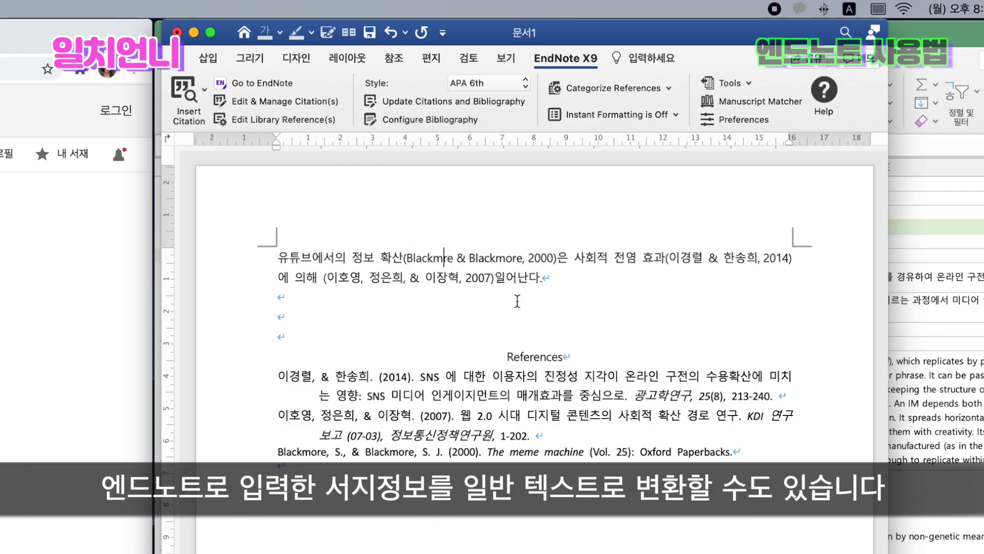
Undo the letter deletion and the plain-text conversion of the citations
key("super+z")
key("super+z")
left_click(407, 430)
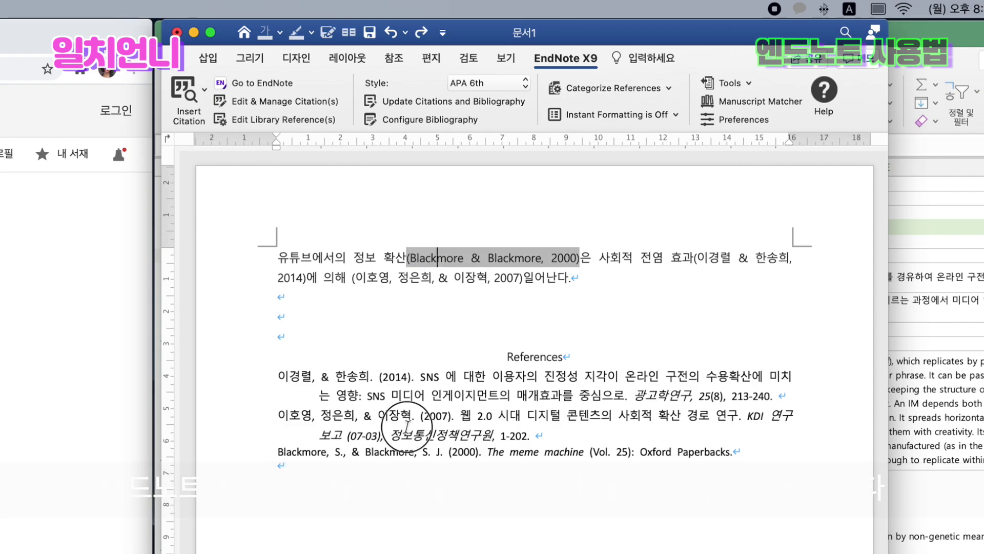
Move the 2000 citation to the sentence's end, and the 2007 citation with "일어난다" to directly after "유튜브에서의"
left_click(507, 260)
left_click(568, 256)
left_click_drag(568, 257, 423, 249)
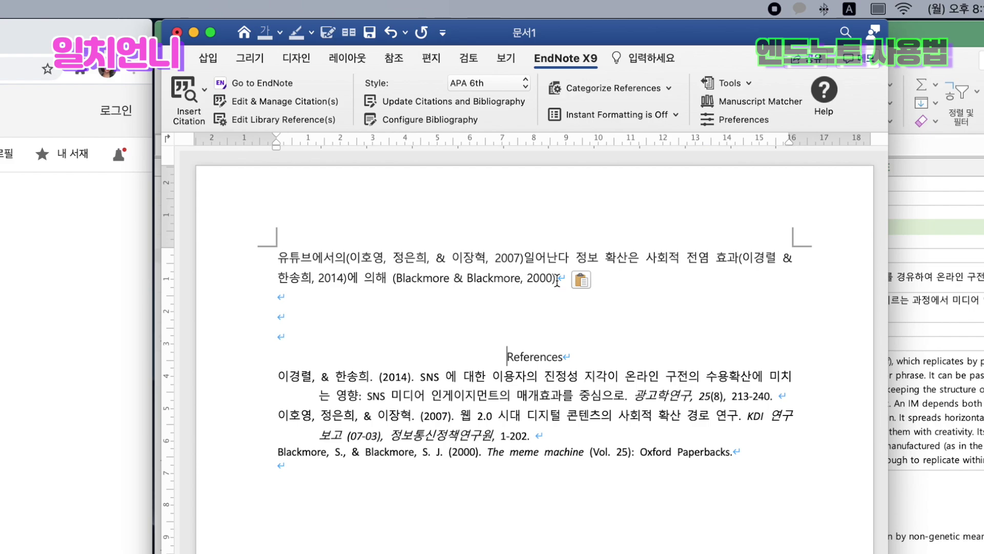
left_click_drag(557, 279, 446, 277)
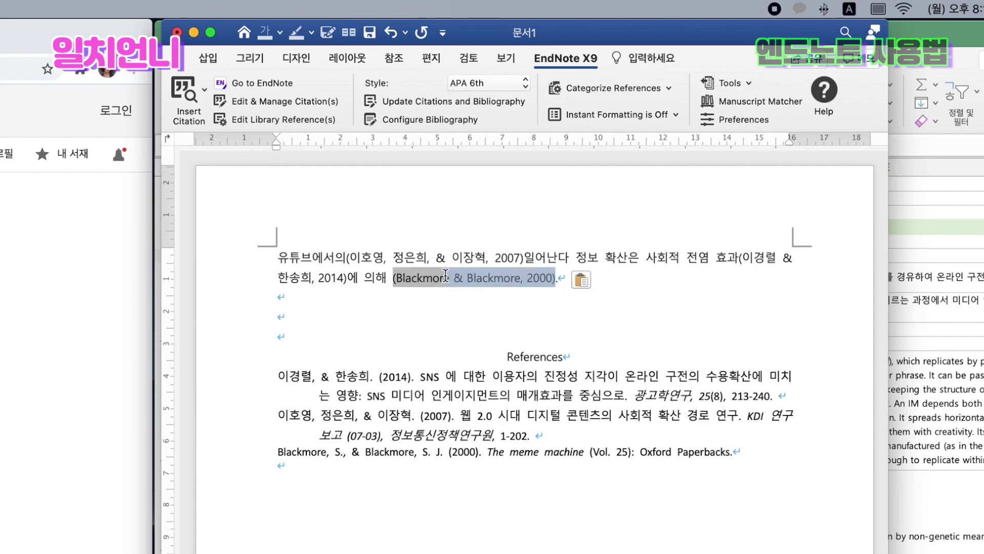
left_click(440, 302)
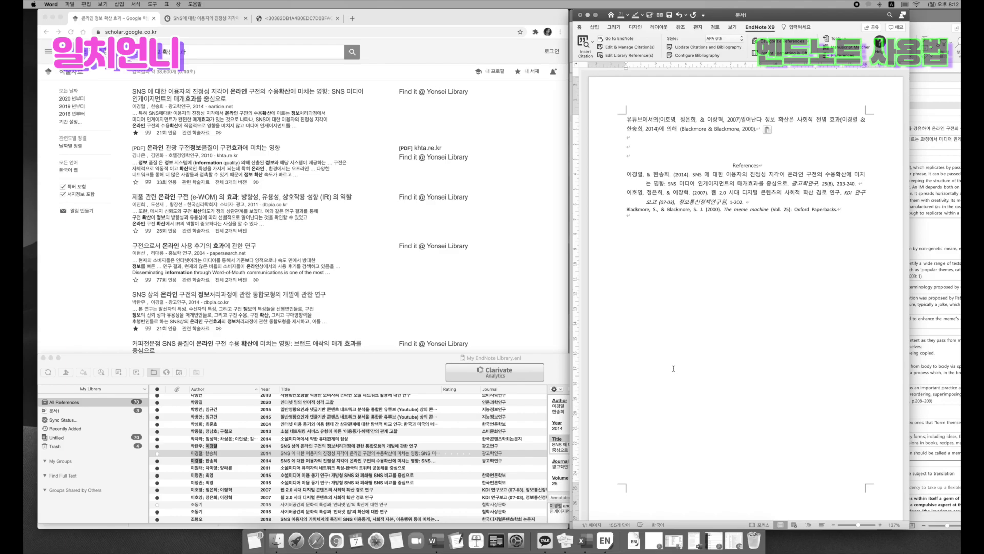
scroll(672, 368, "right", 1)
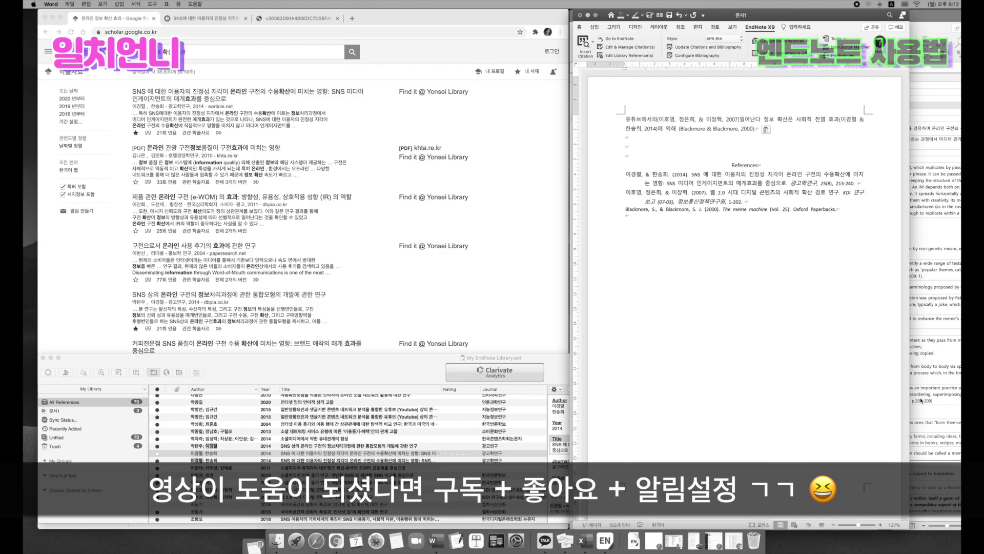
scroll(879, 312, "right", 1)
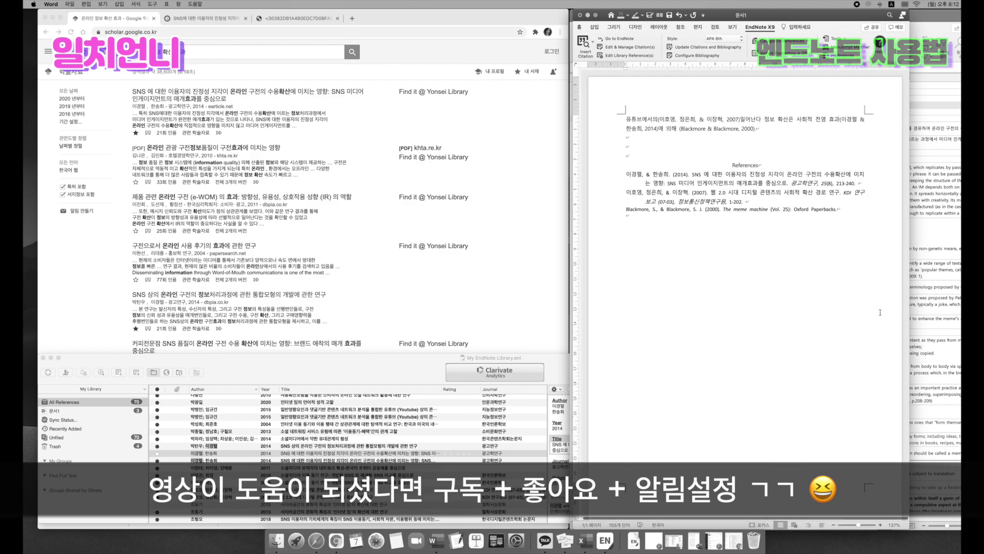